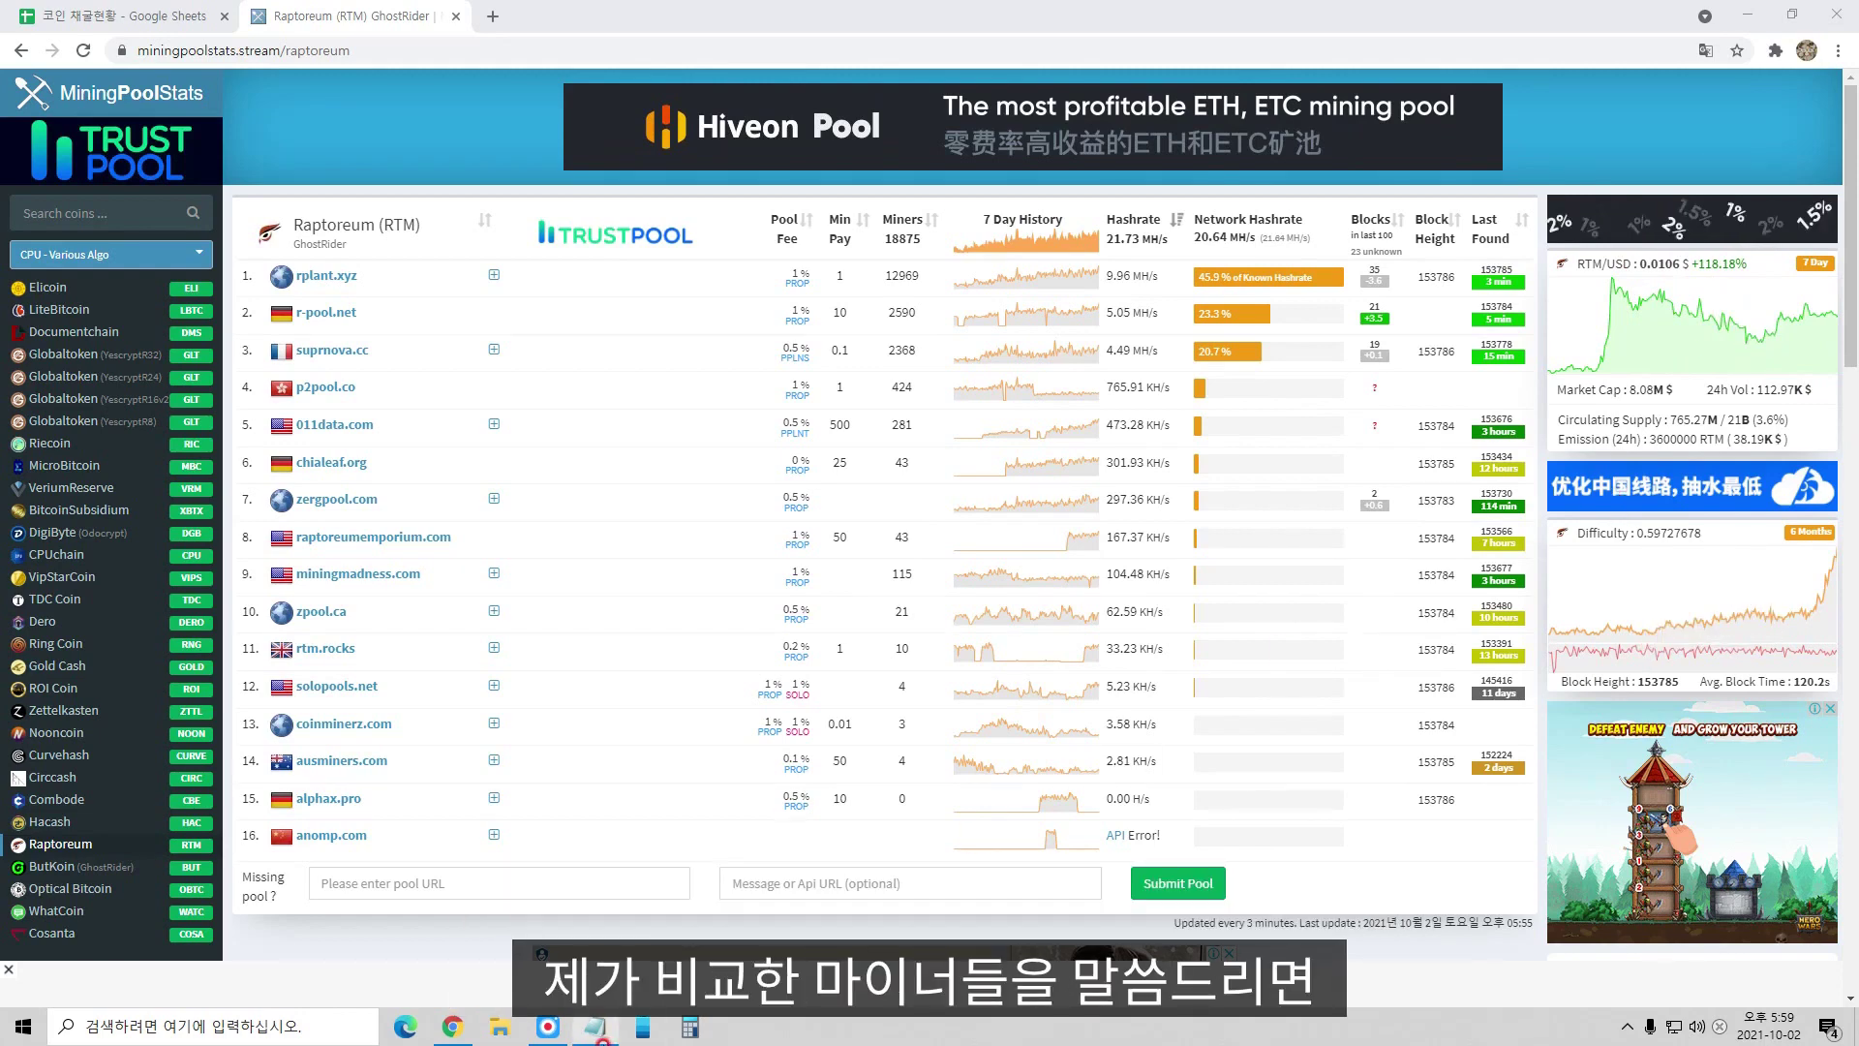
Open the rplant.xyz pool from the Raptoreum pool list and go to its cpuminer-rplant release page on GitHub
{"action": "key", "text": "ctrl+shift+Tab"}
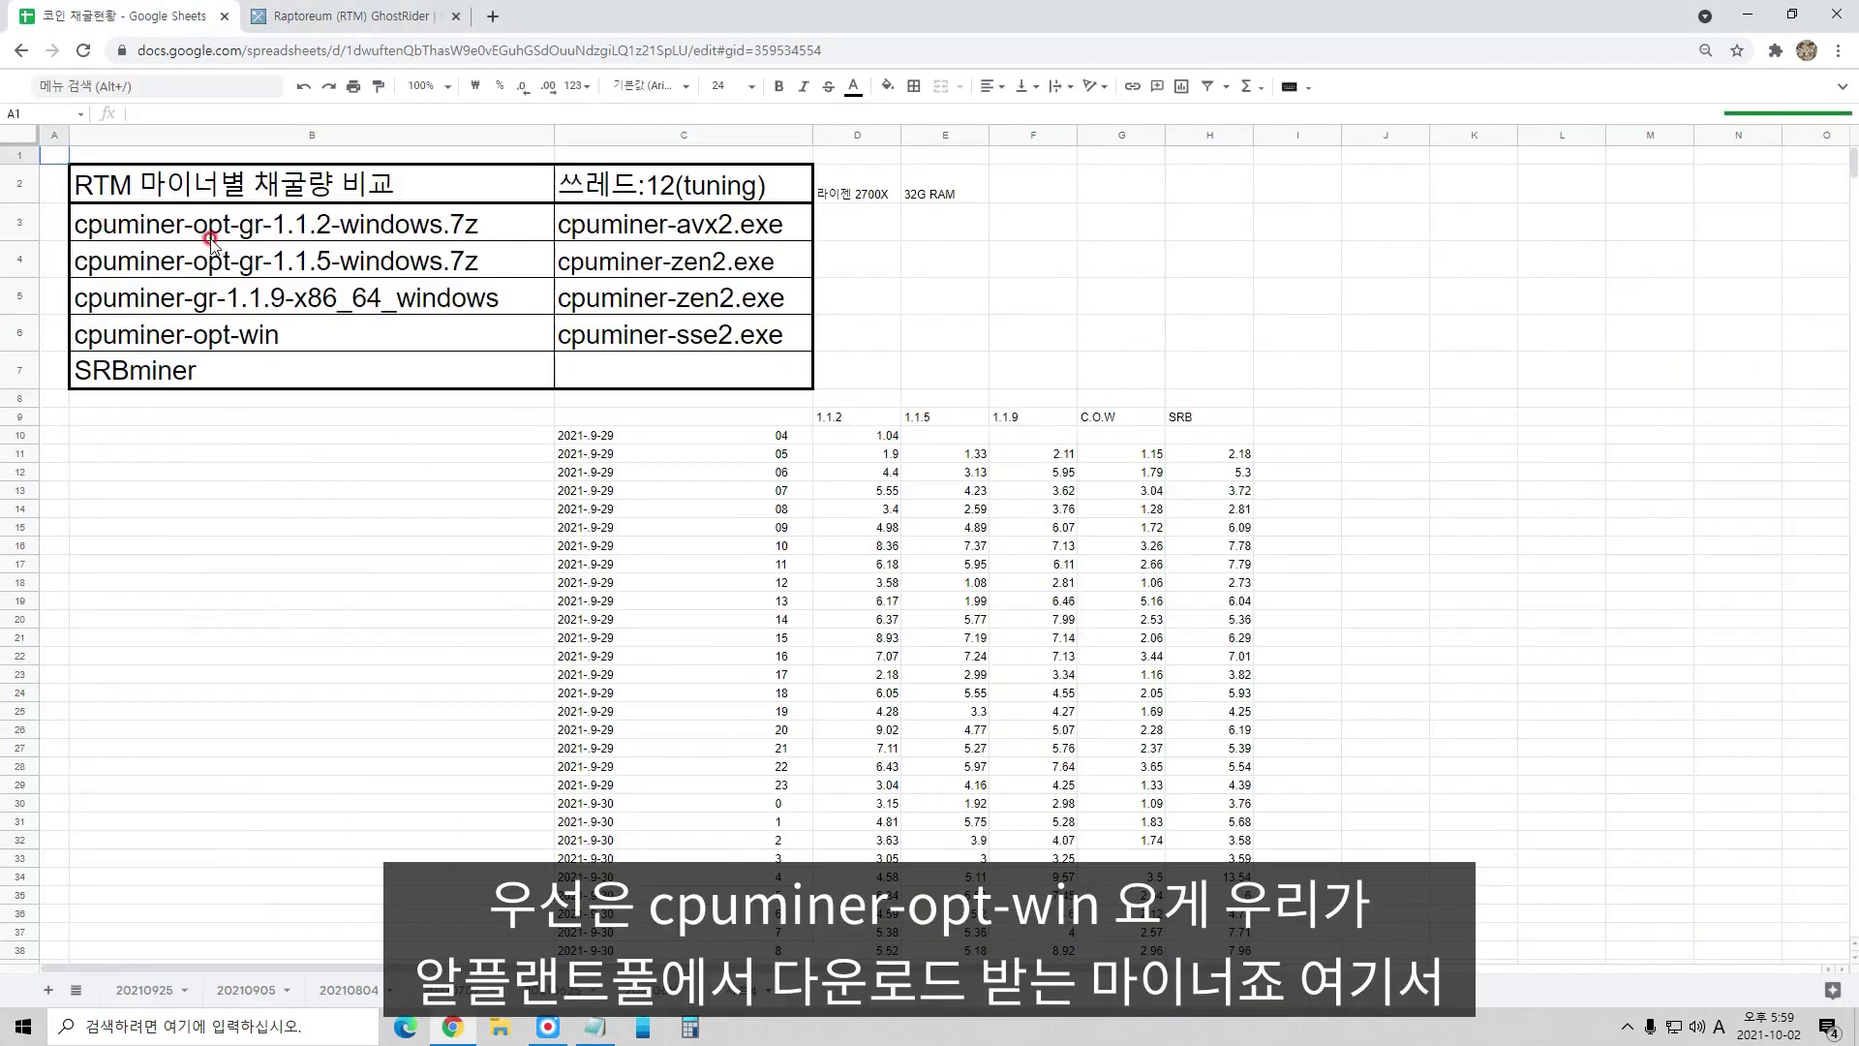
{"action": "key", "text": "ctrl+Tab"}
{"action": "left_click", "coordinate": [322, 279]}
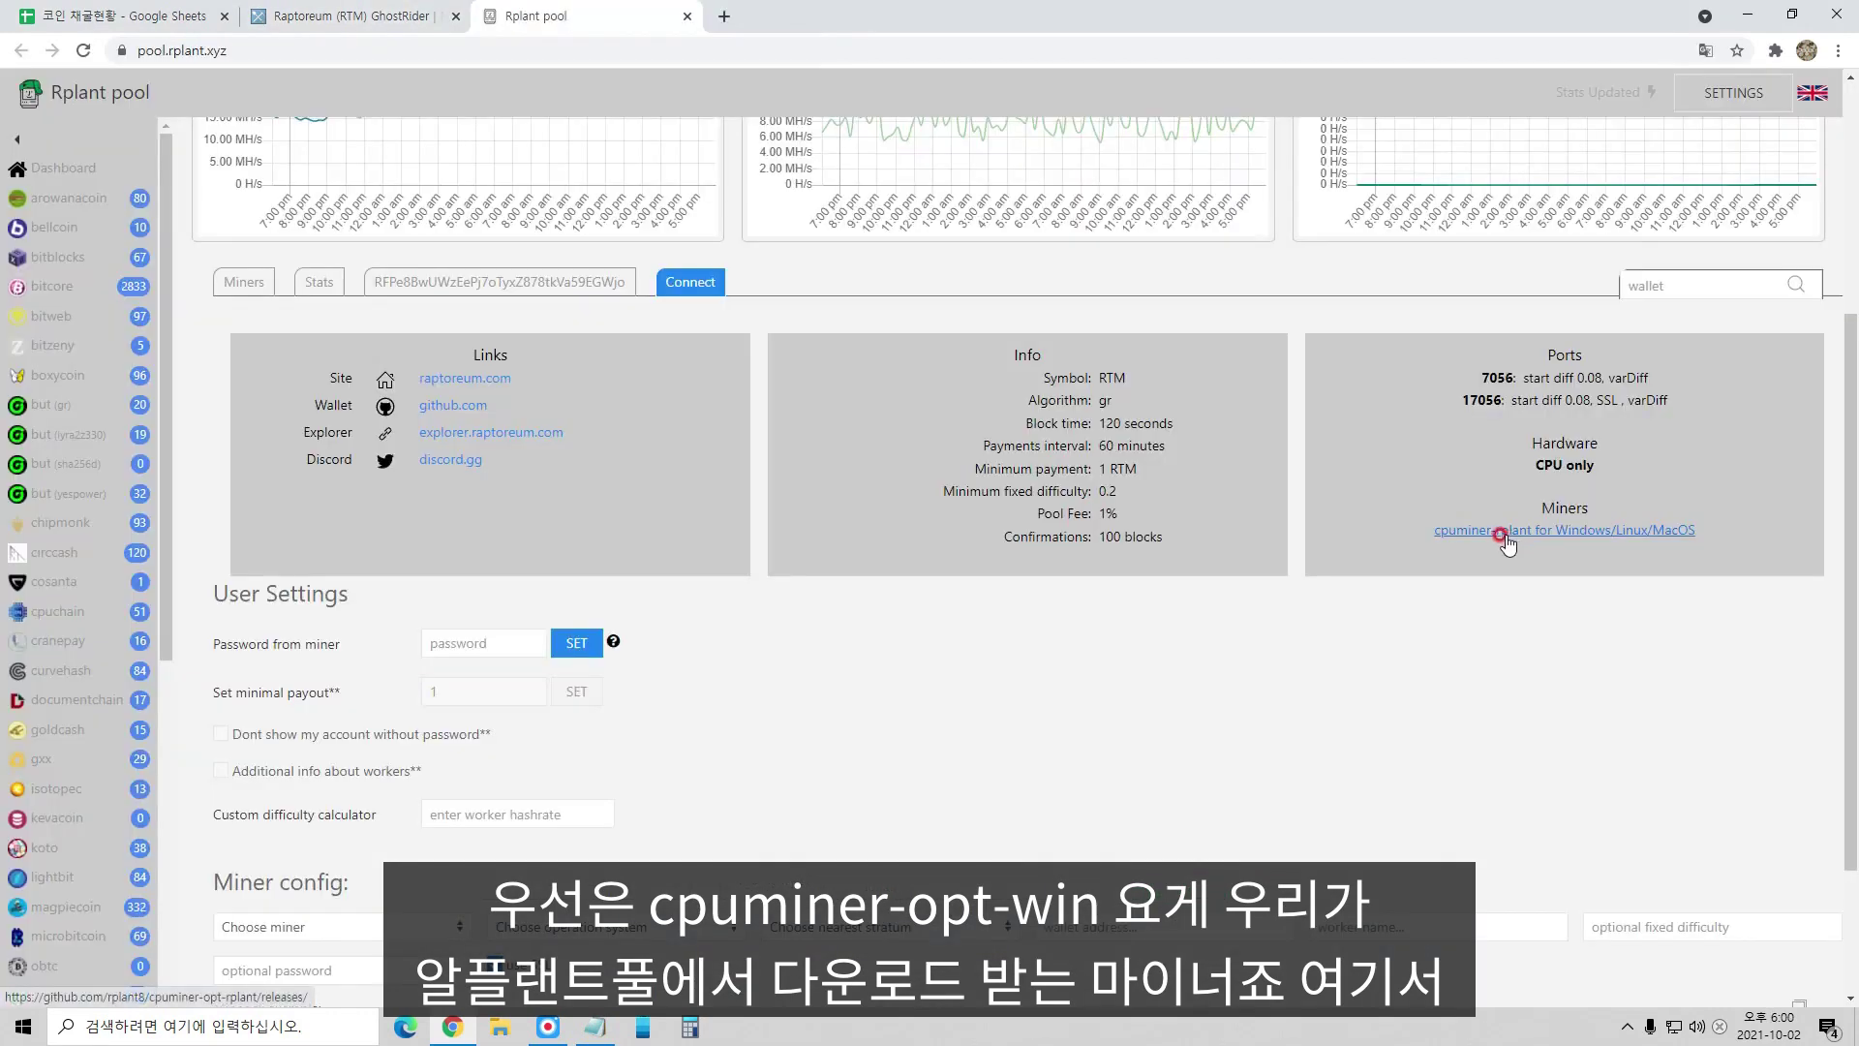
{"action": "left_click", "coordinate": [1501, 532]}
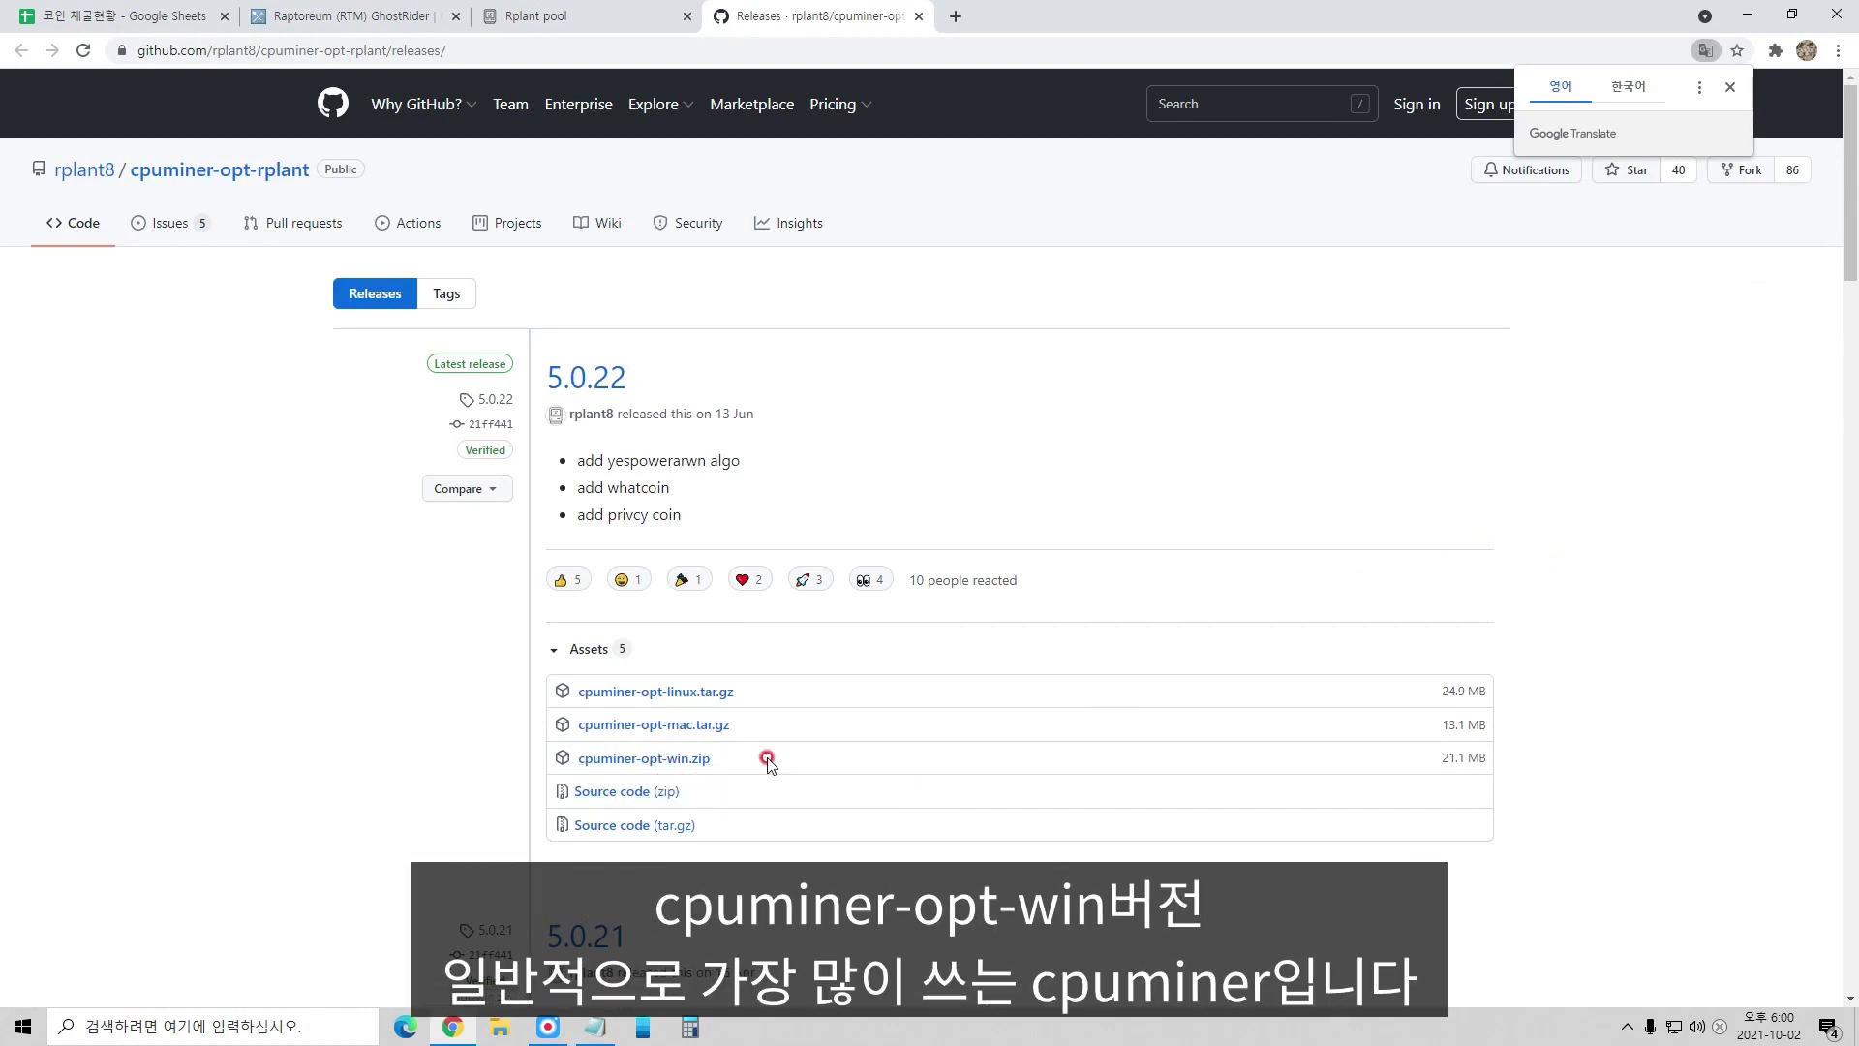
Open the Downloads section of the Raptoreum website to find its CPU miner
{"action": "key", "text": "ctrl+1"}
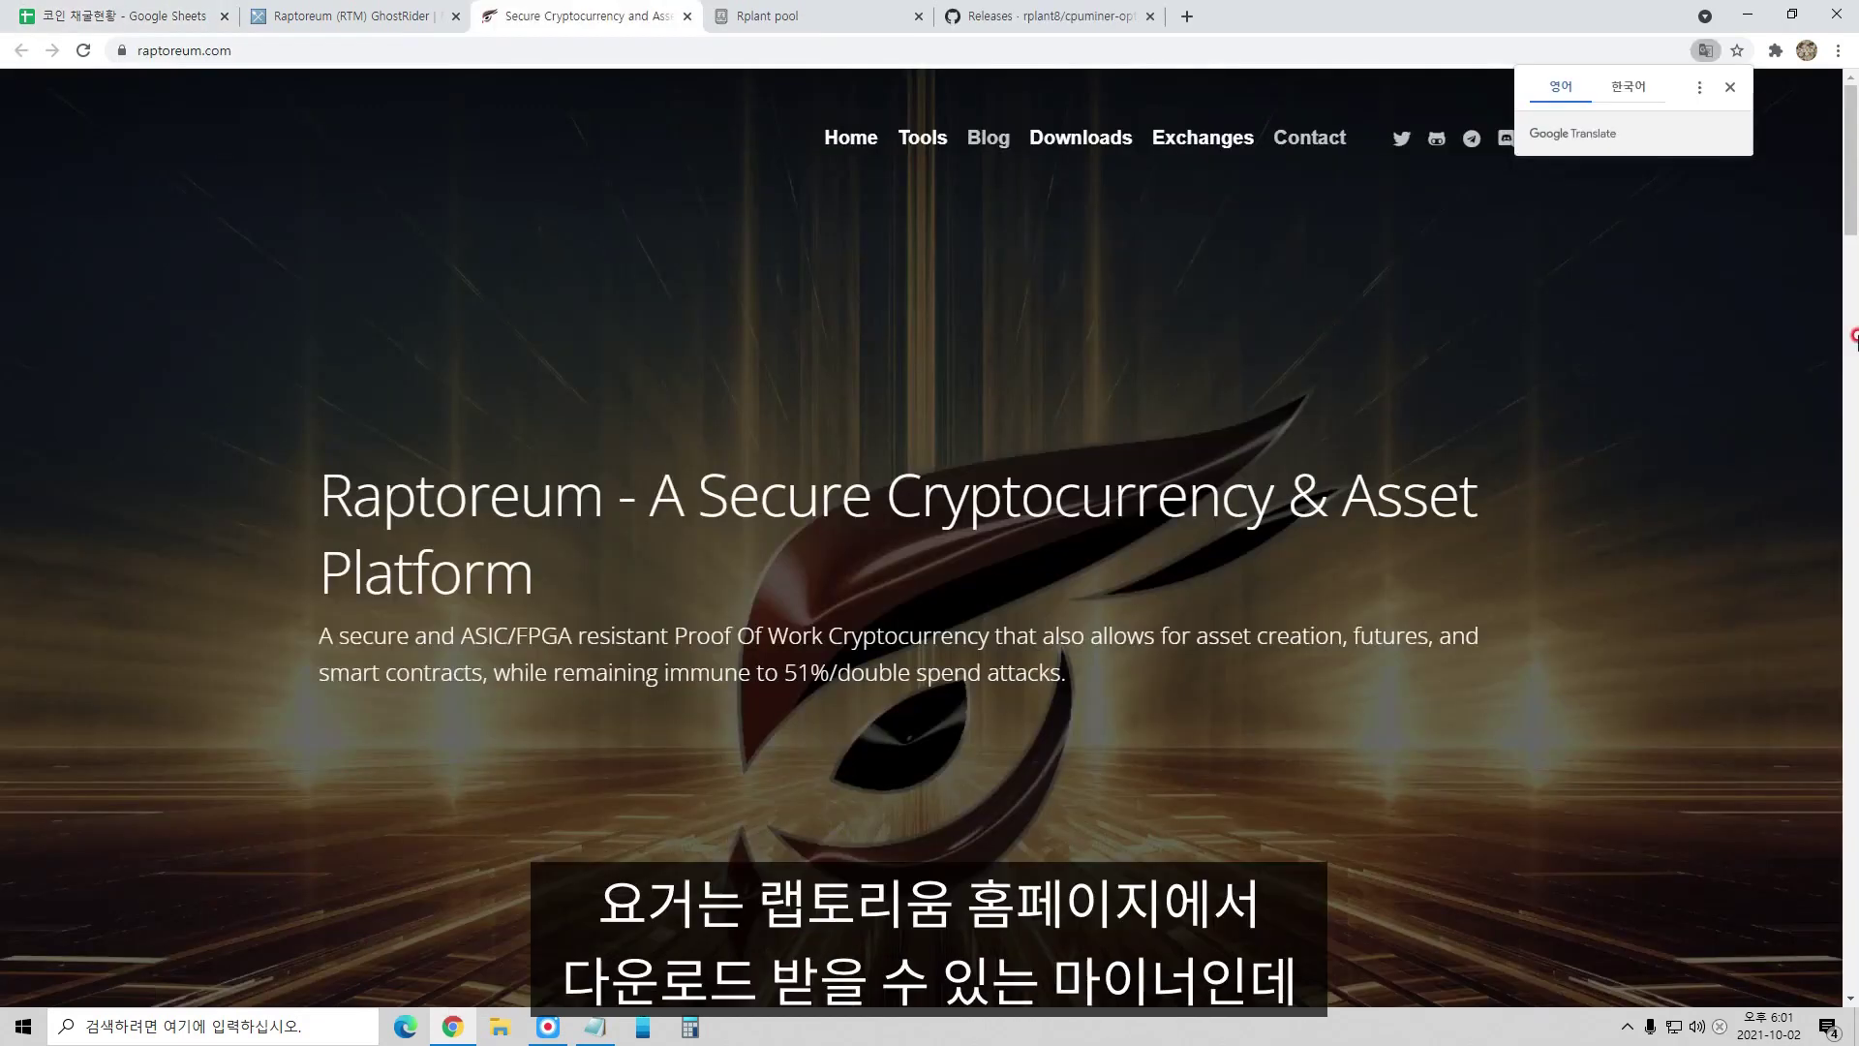
{"action": "left_click", "coordinate": [1091, 140]}
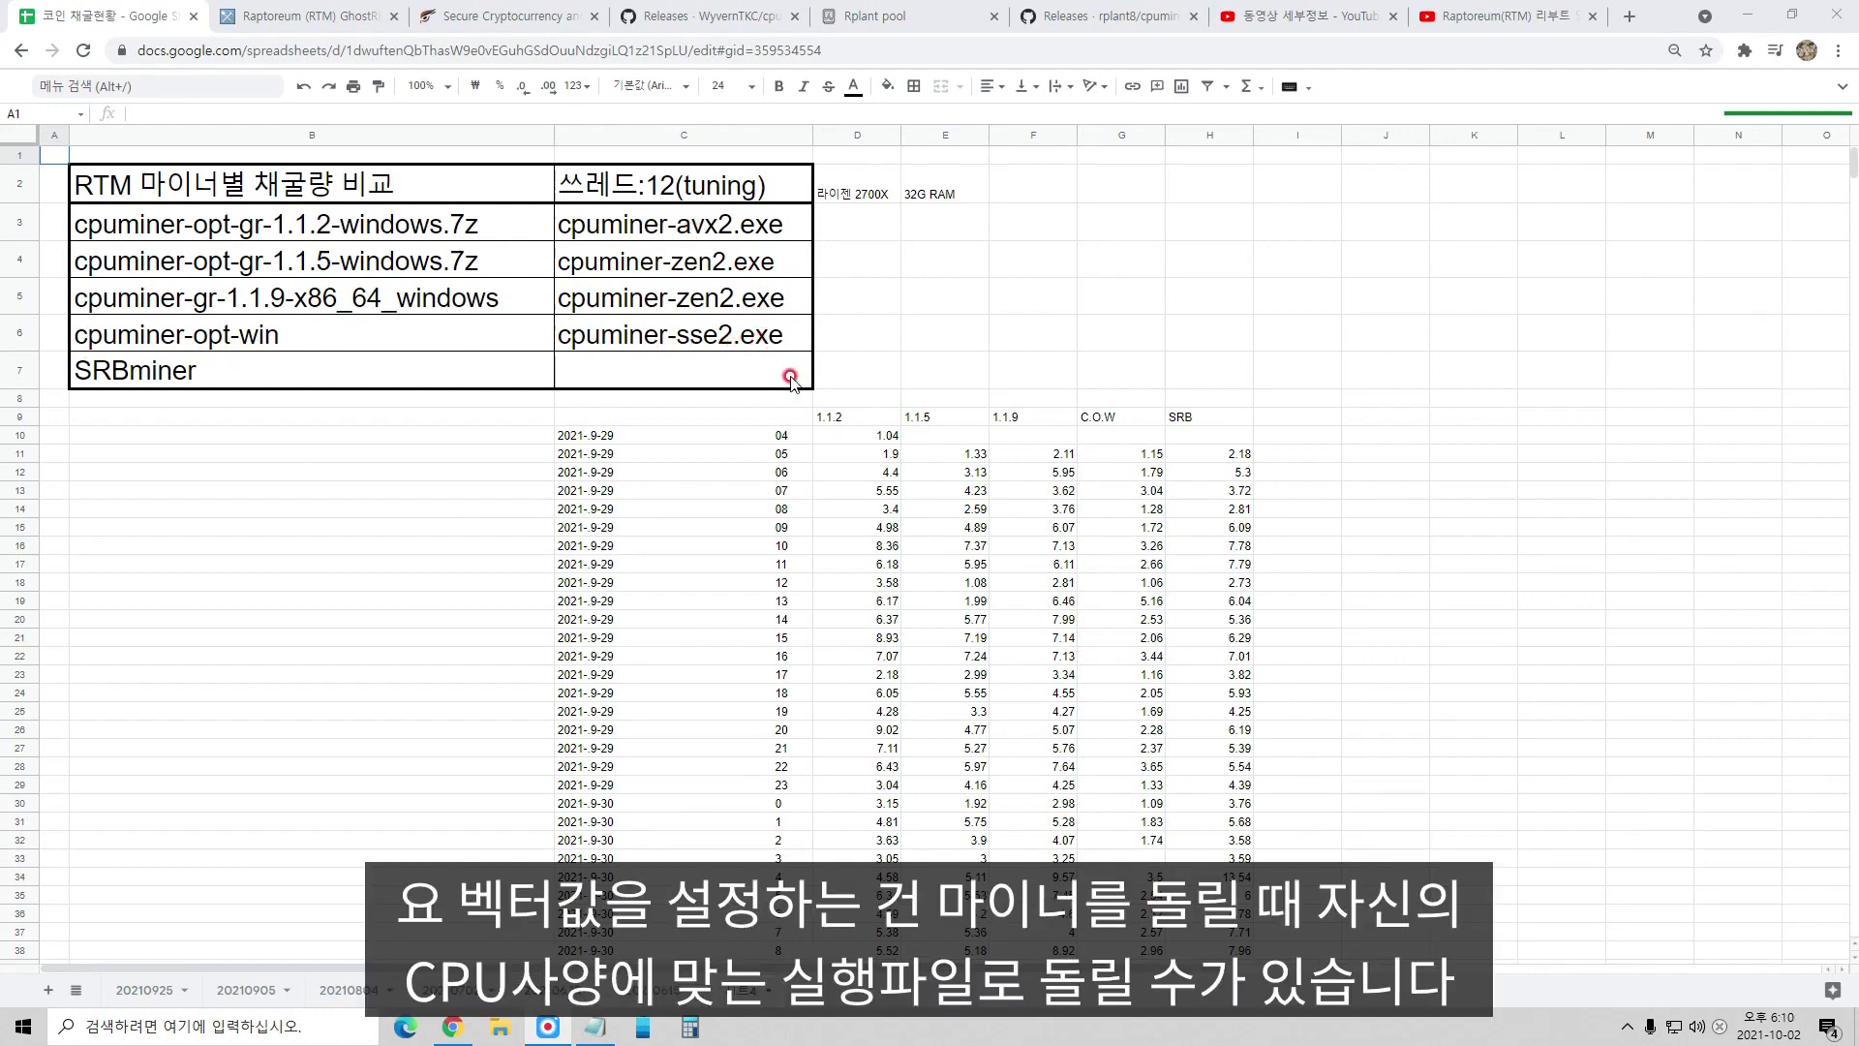
Examine the CPU-specific executables in the cpuminer-opt-win folder, including the avx2, ryzen and sse2 versions
{"action": "left_click", "coordinate": [503, 1032]}
{"action": "left_click", "coordinate": [1138, 264]}
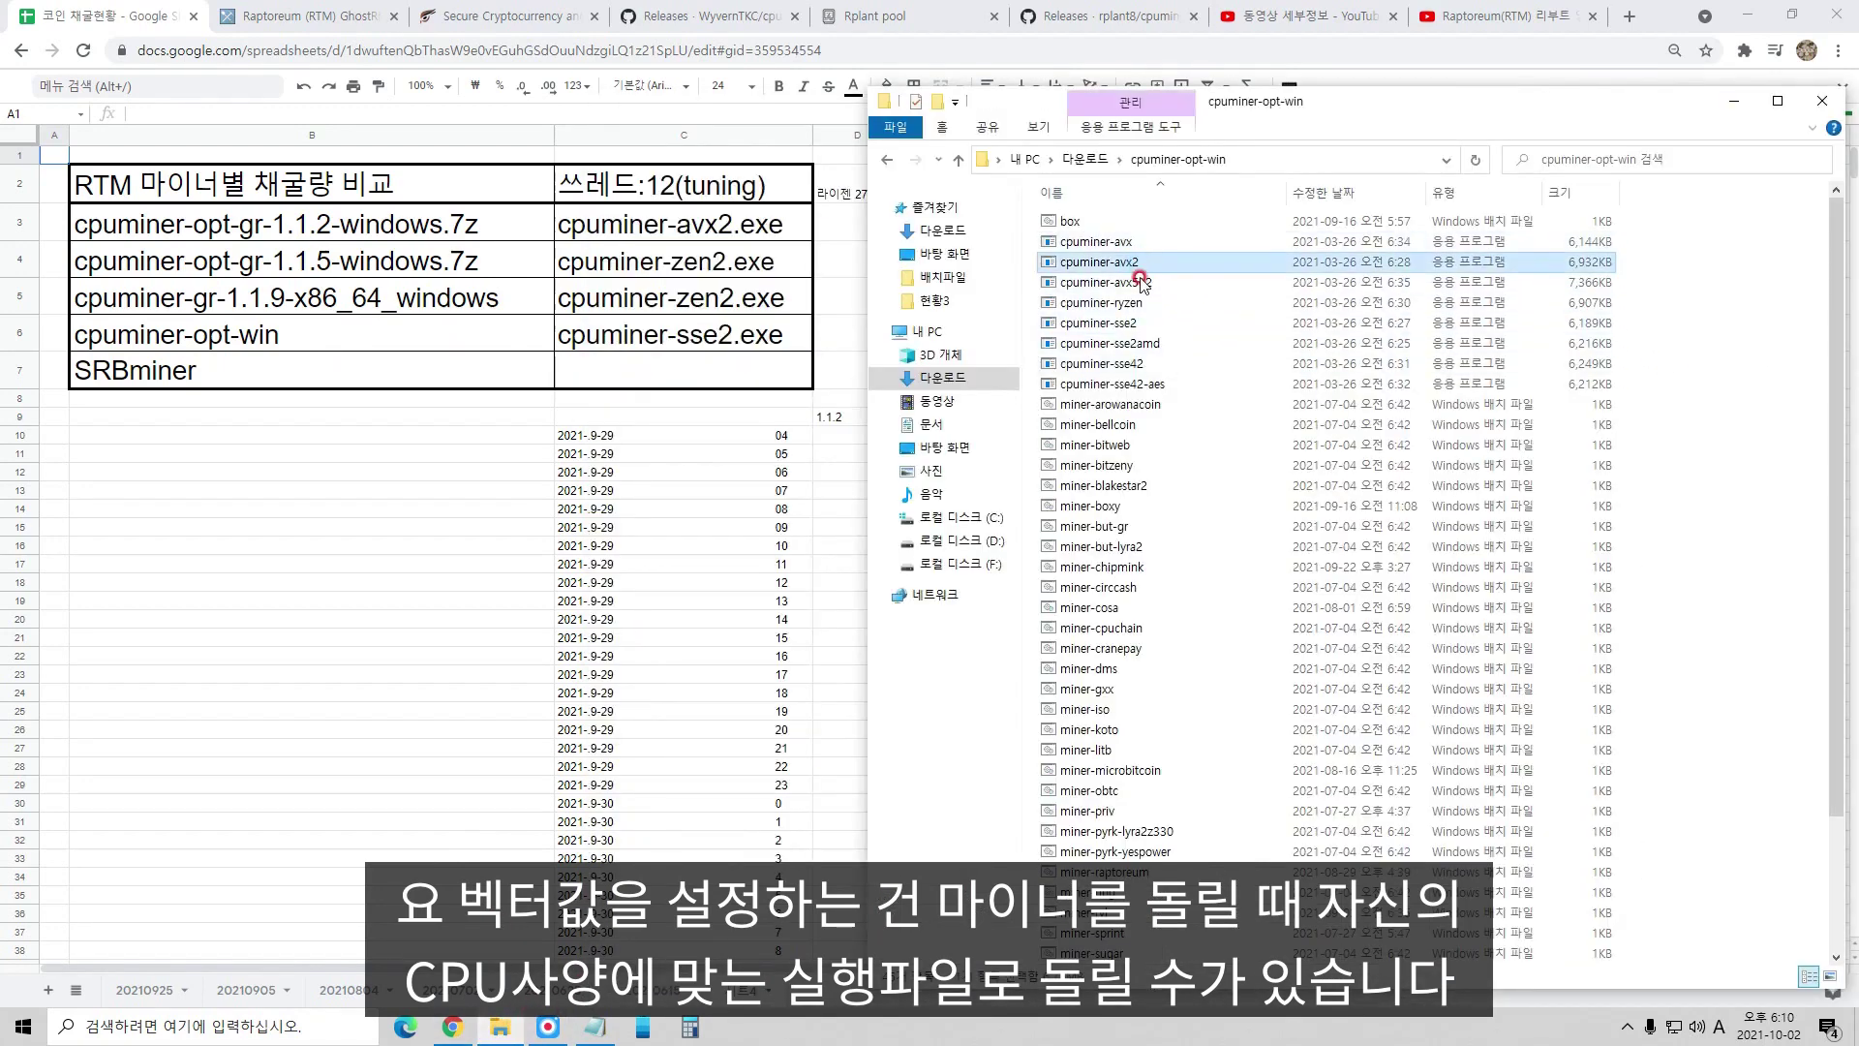
{"action": "left_click", "coordinate": [1137, 304]}
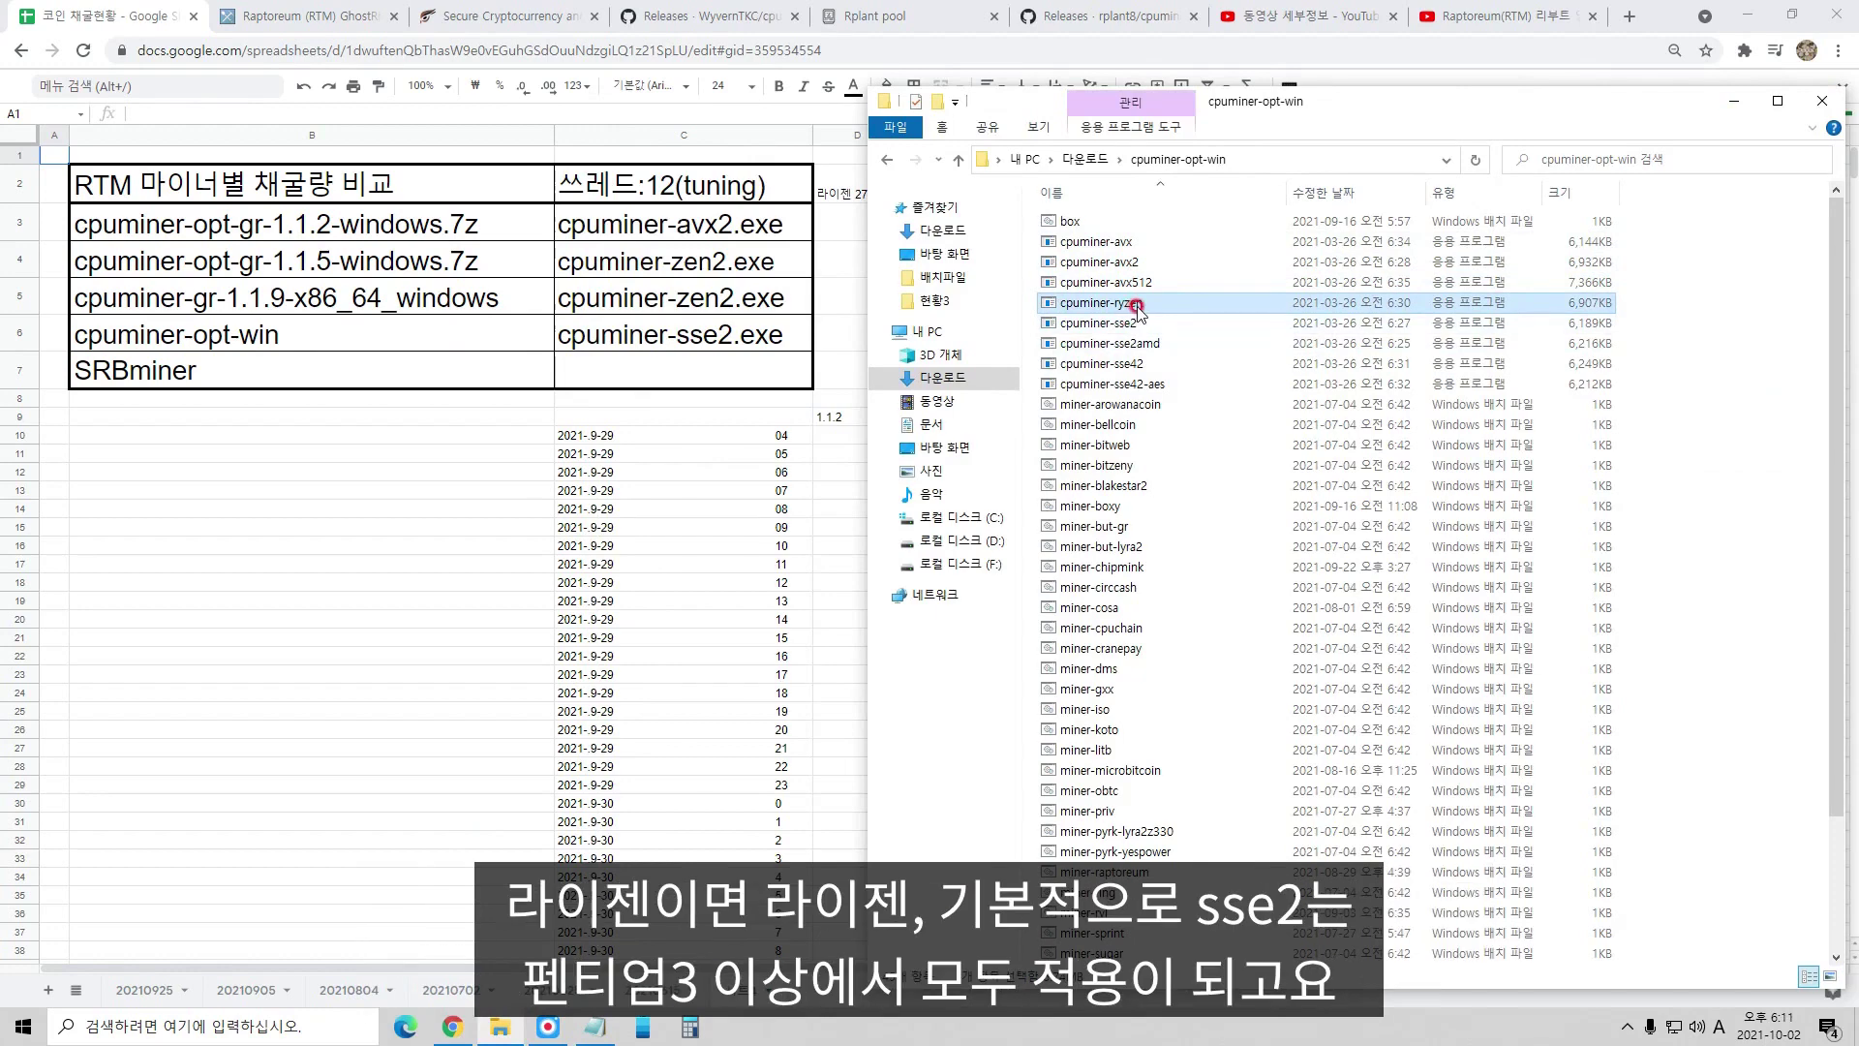
{"action": "left_click", "coordinate": [1131, 325]}
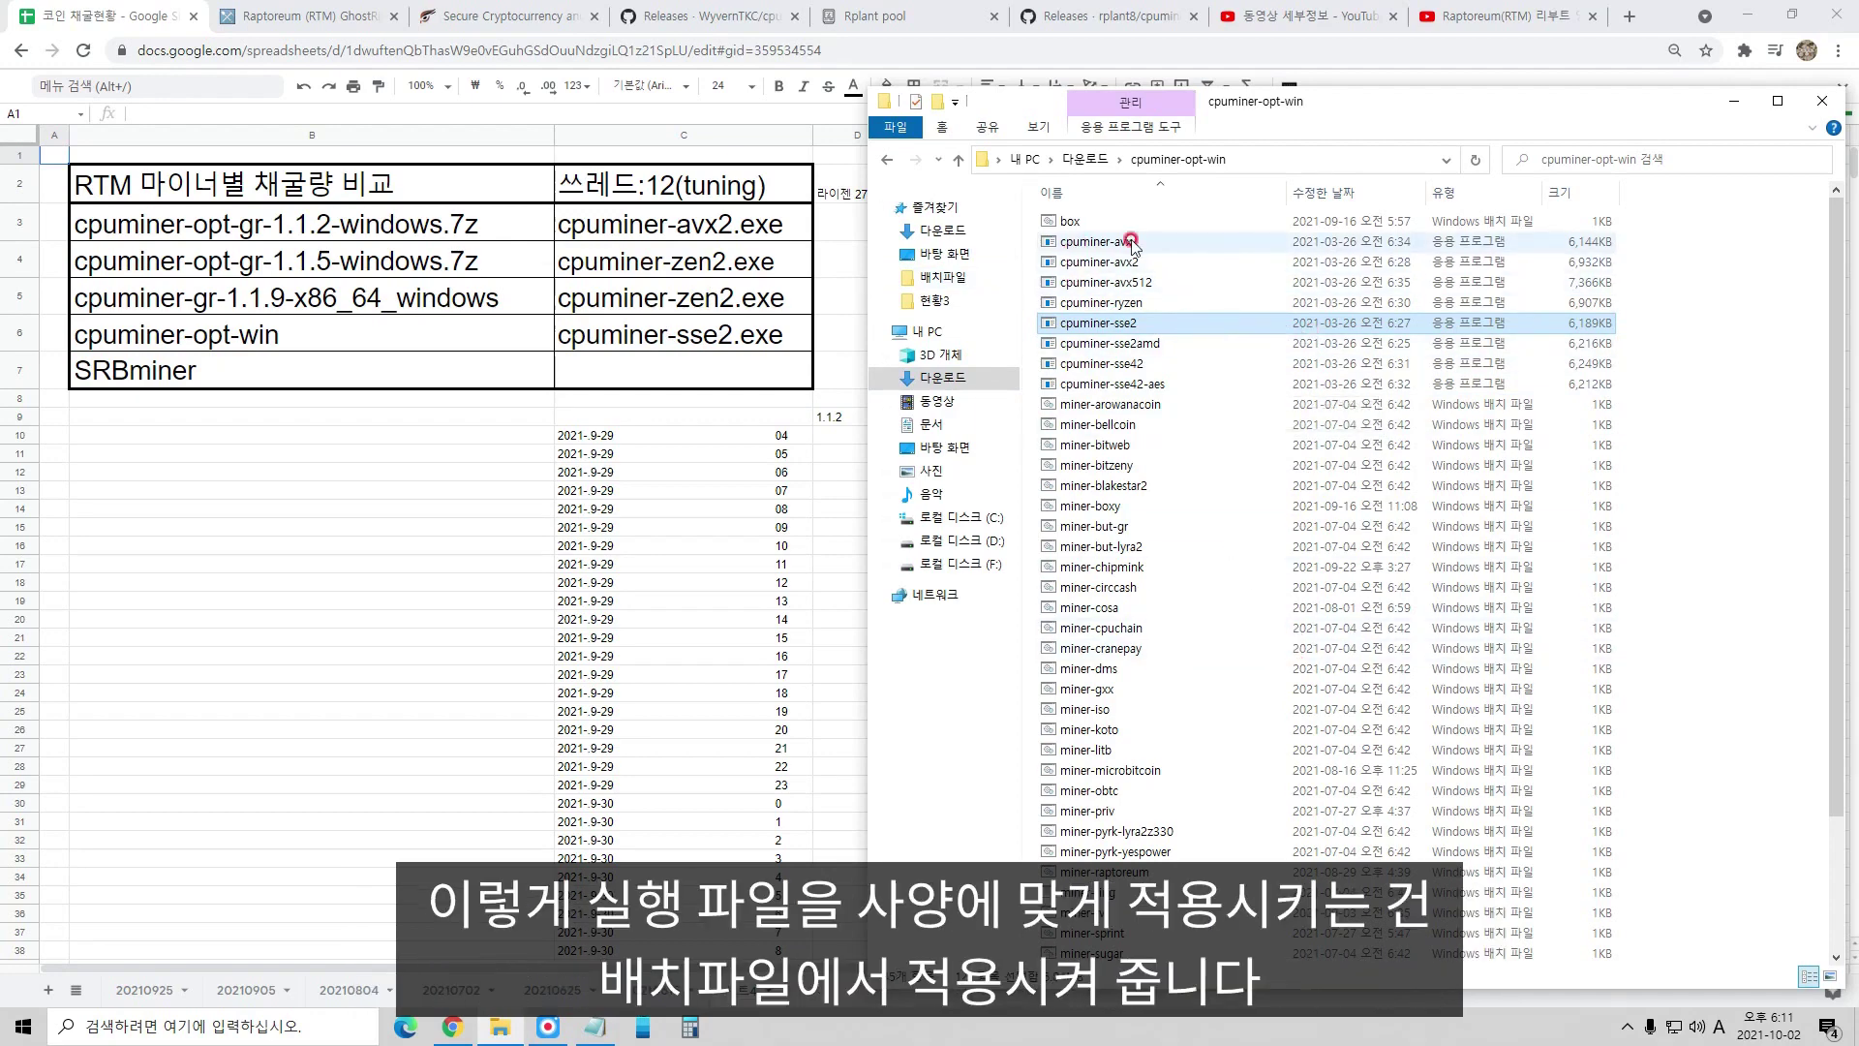
Open the miner-cpuchain batch file in Notepad, highlight sse2 in its executable name, and close the file
{"action": "right_click", "coordinate": [1107, 629]}
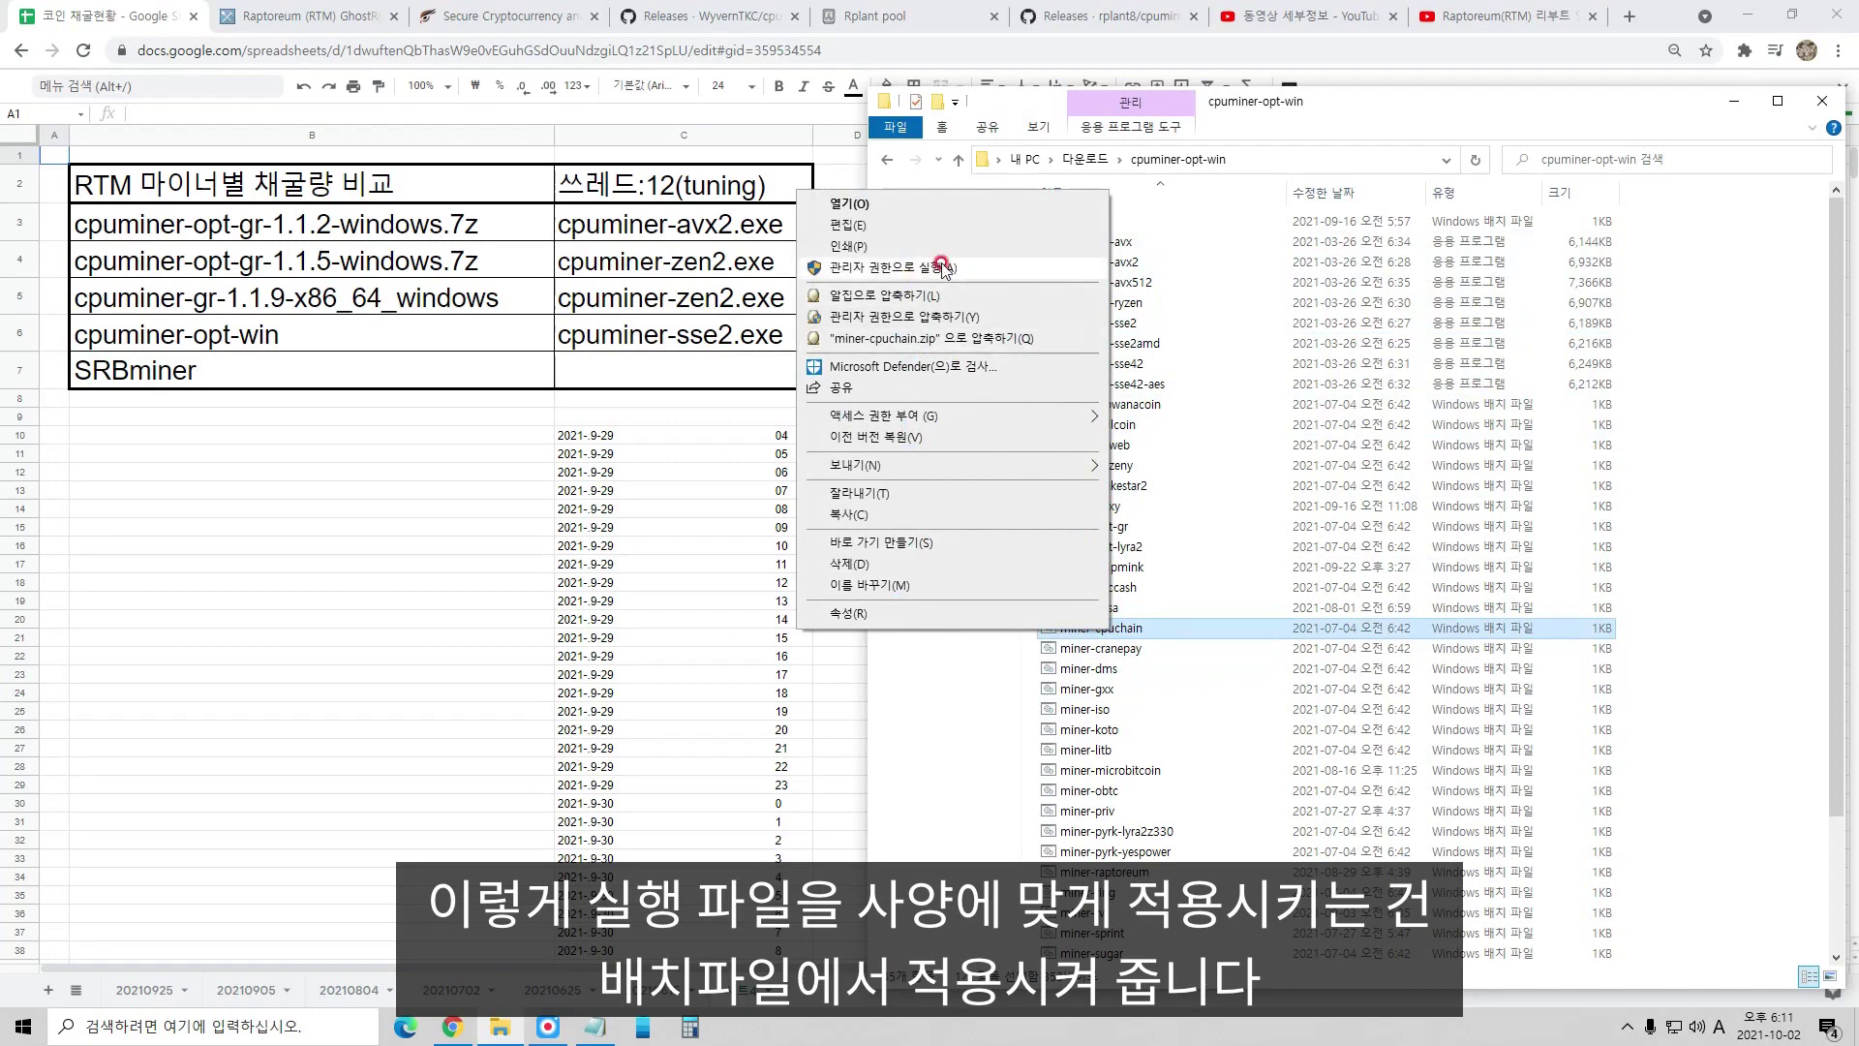
{"action": "left_click", "coordinate": [881, 225]}
{"action": "left_click_drag", "start_coordinate": [1230, 409], "coordinate": [1358, 370]}
{"action": "left_click_drag", "start_coordinate": [869, 655], "coordinate": [1006, 655]}
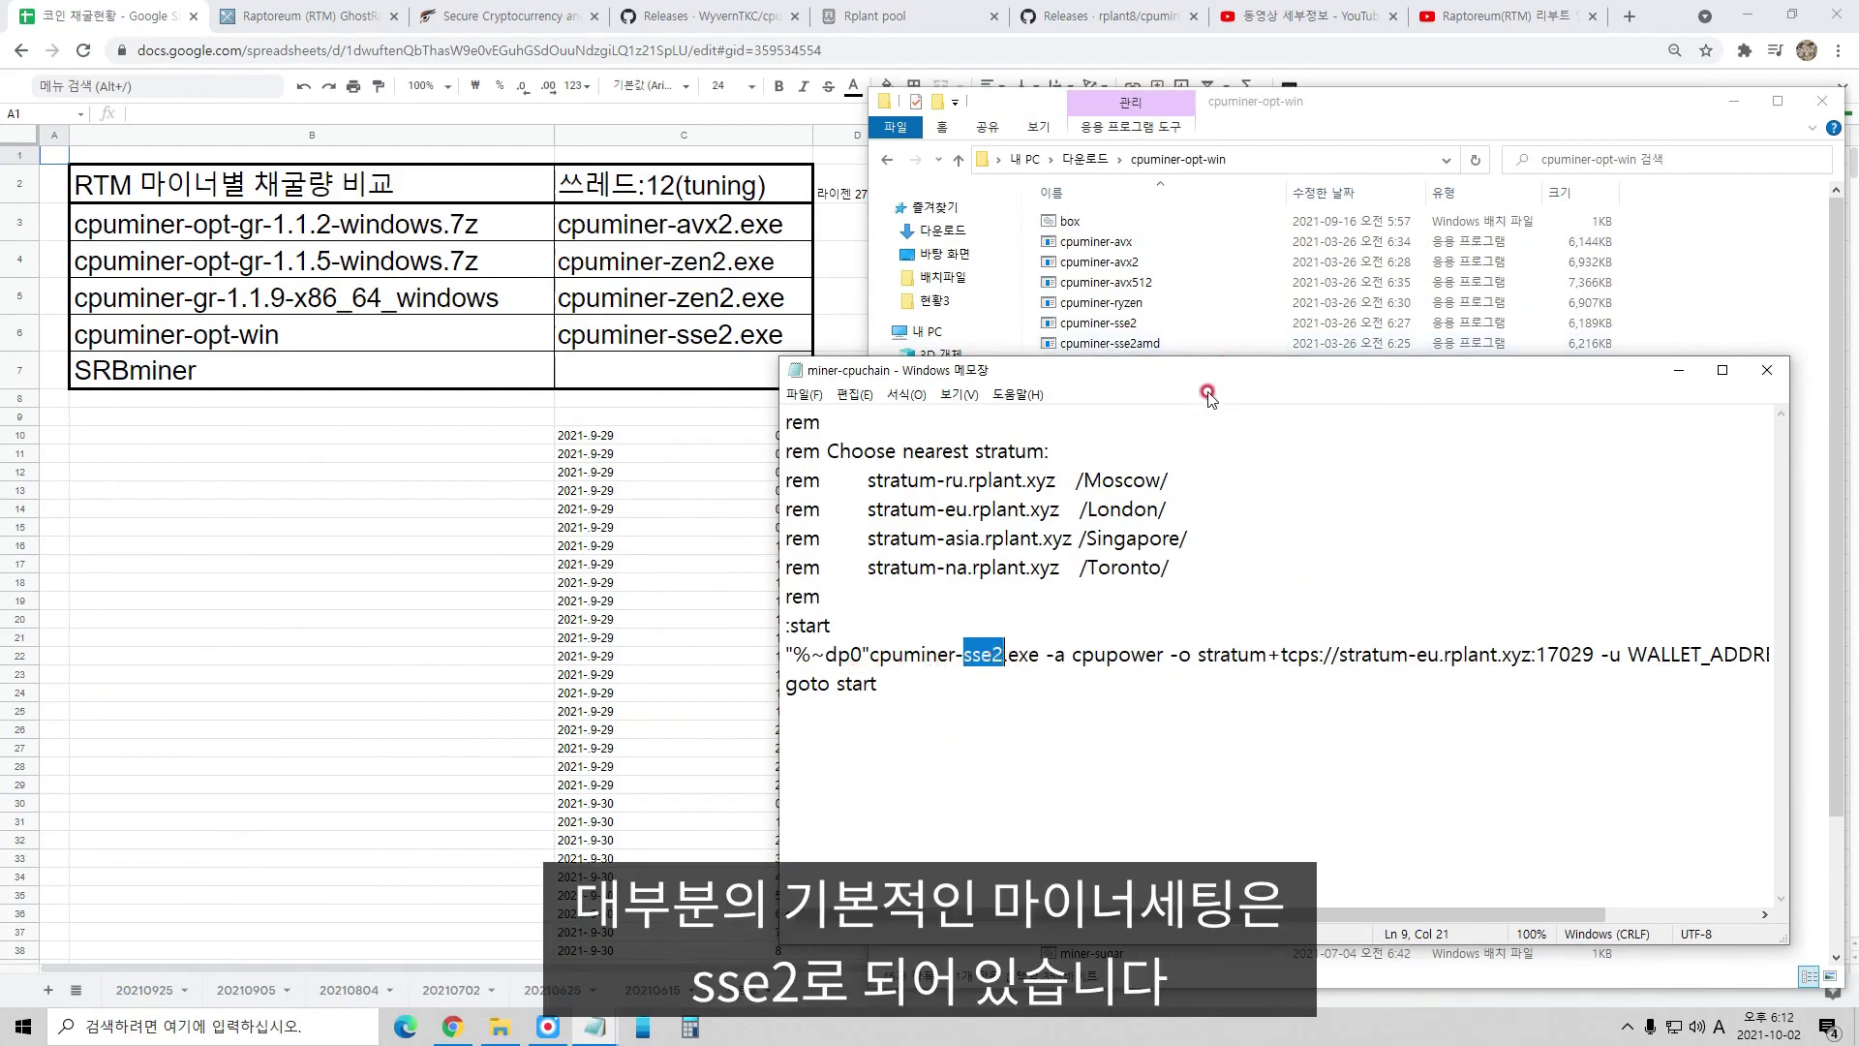
{"action": "left_click_drag", "start_coordinate": [1200, 373], "coordinate": [1250, 514]}
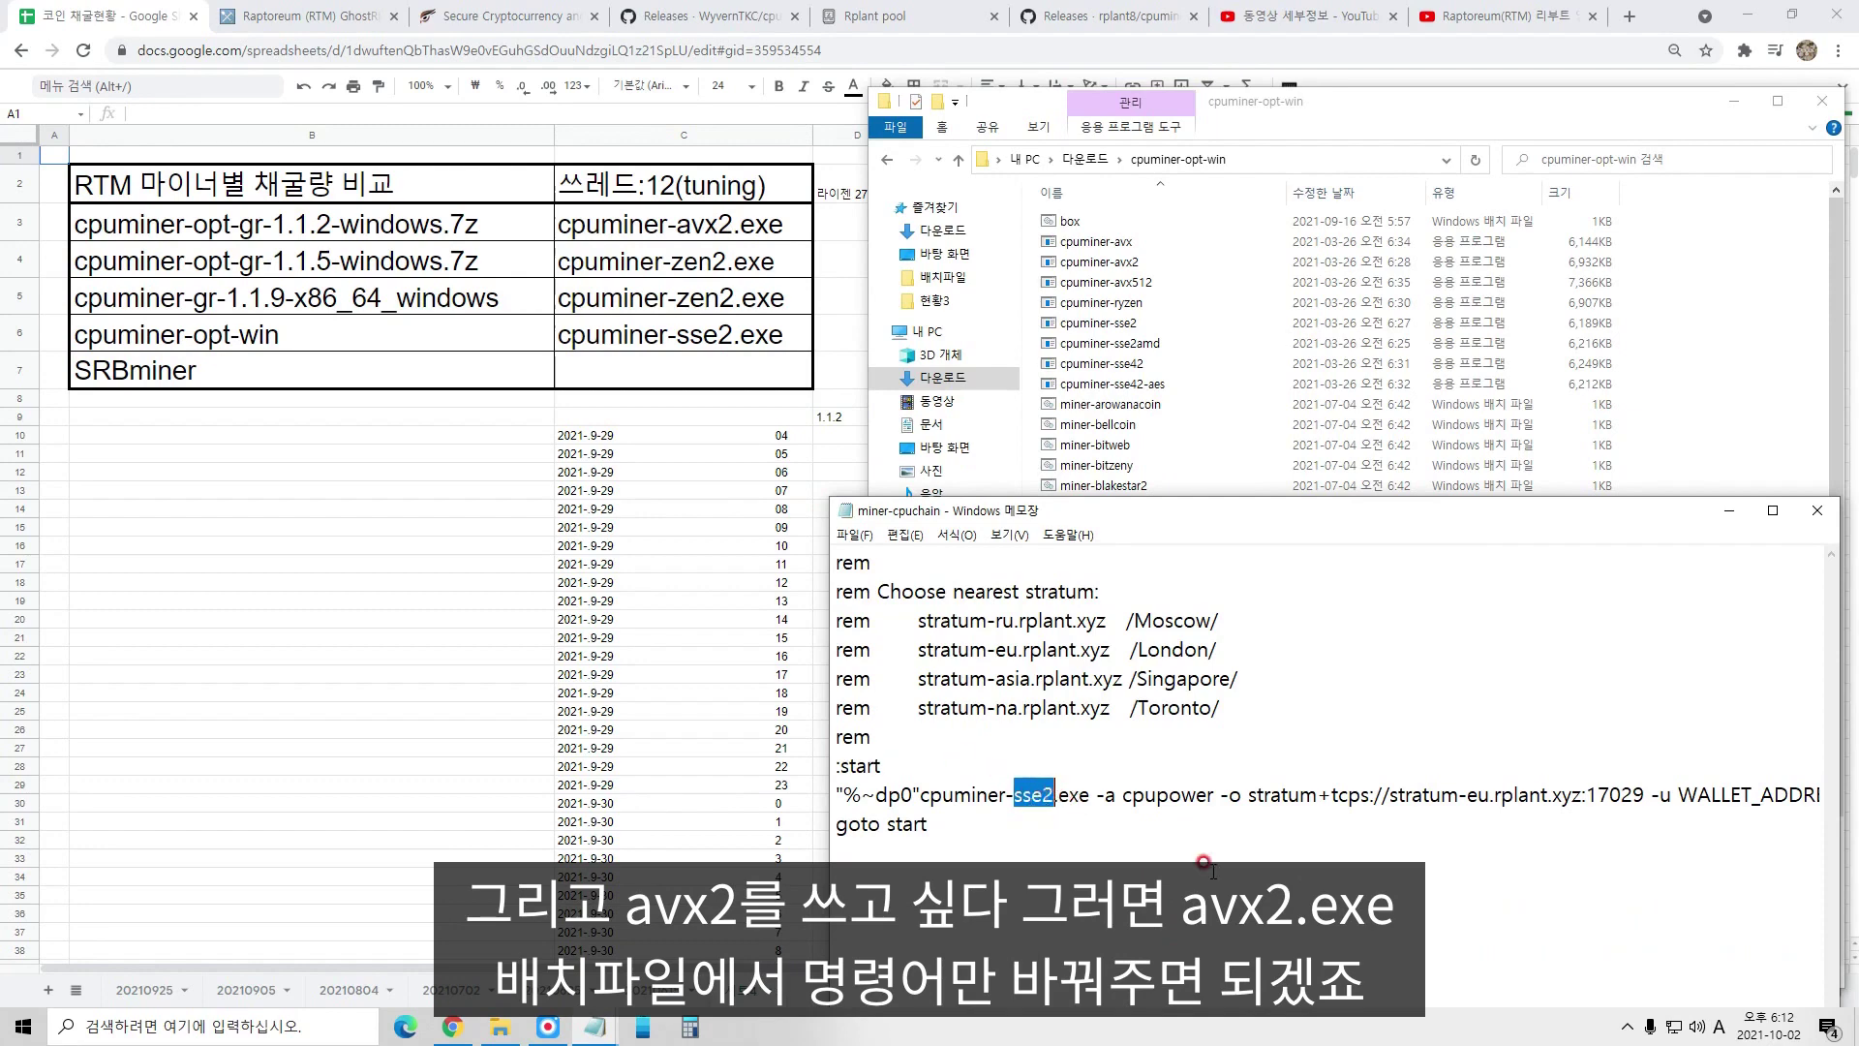
{"action": "key", "text": "alt+F4"}
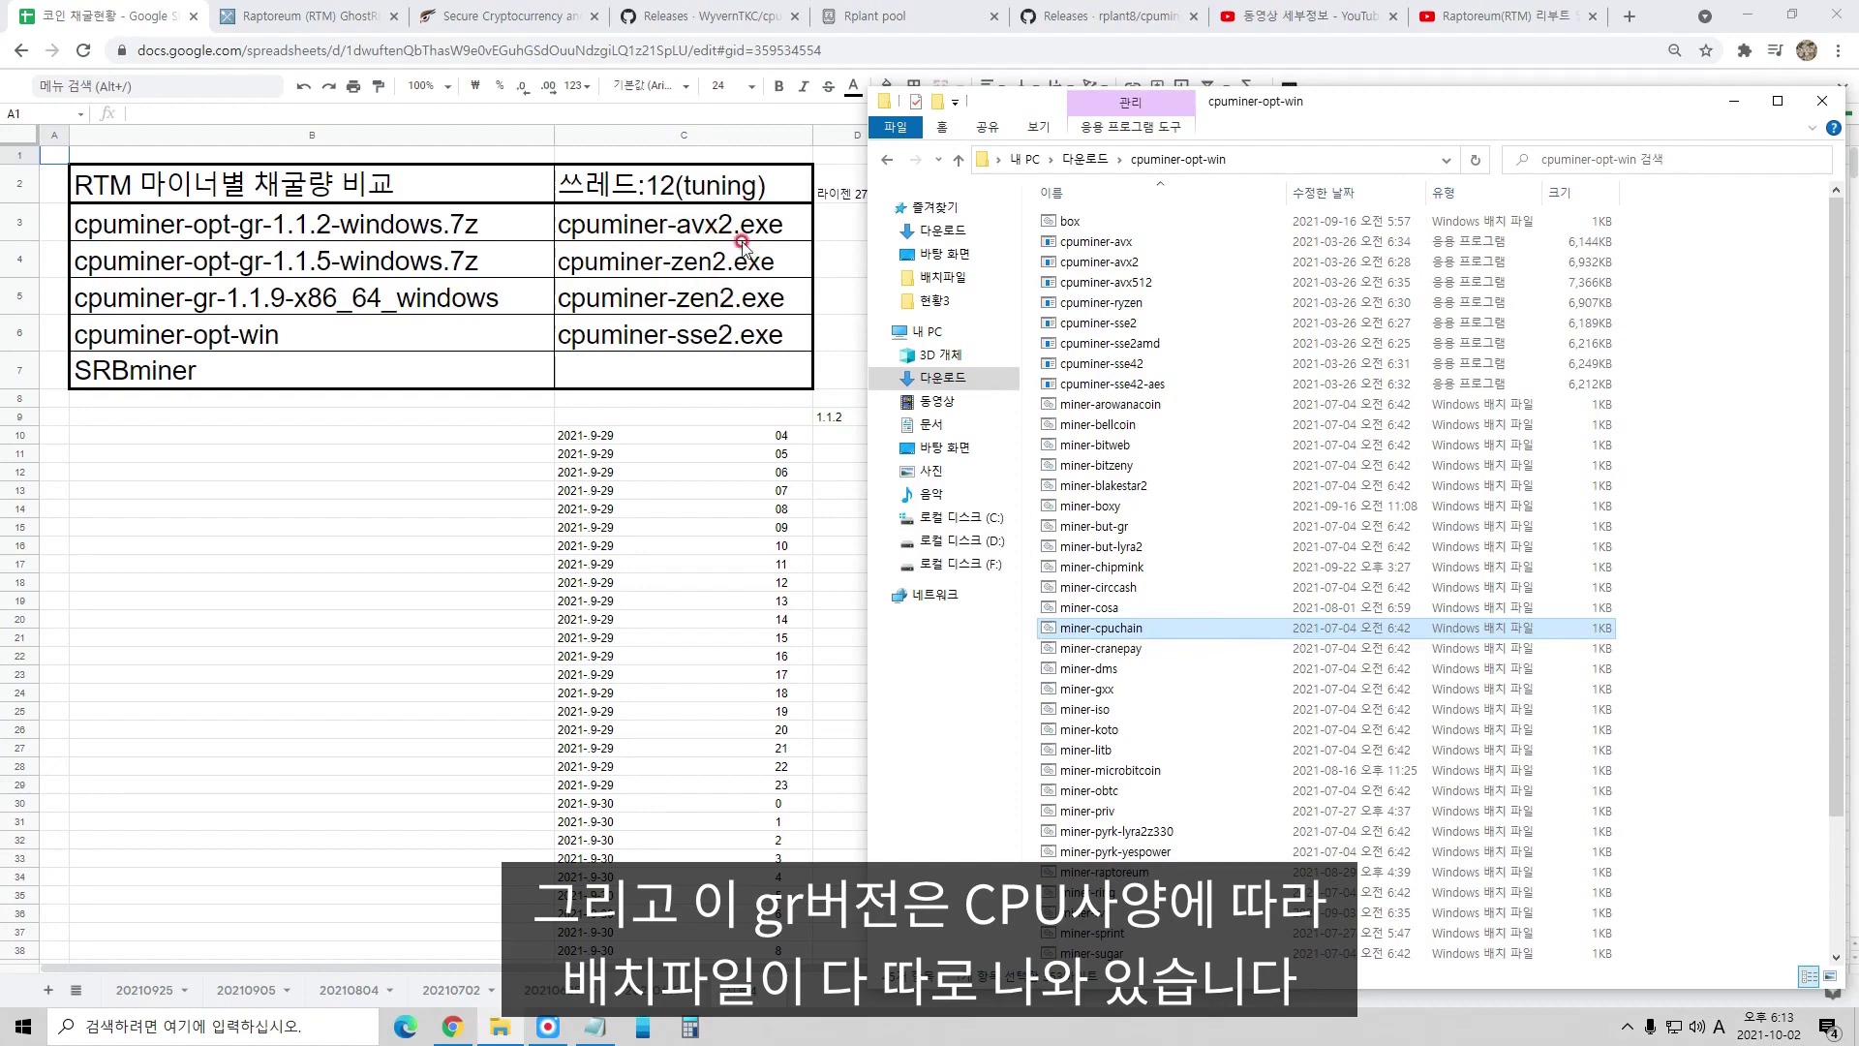
Review the hourly mining amounts per miner in the comparison sheet down to the October entries
{"action": "key", "text": "alt+Tab"}
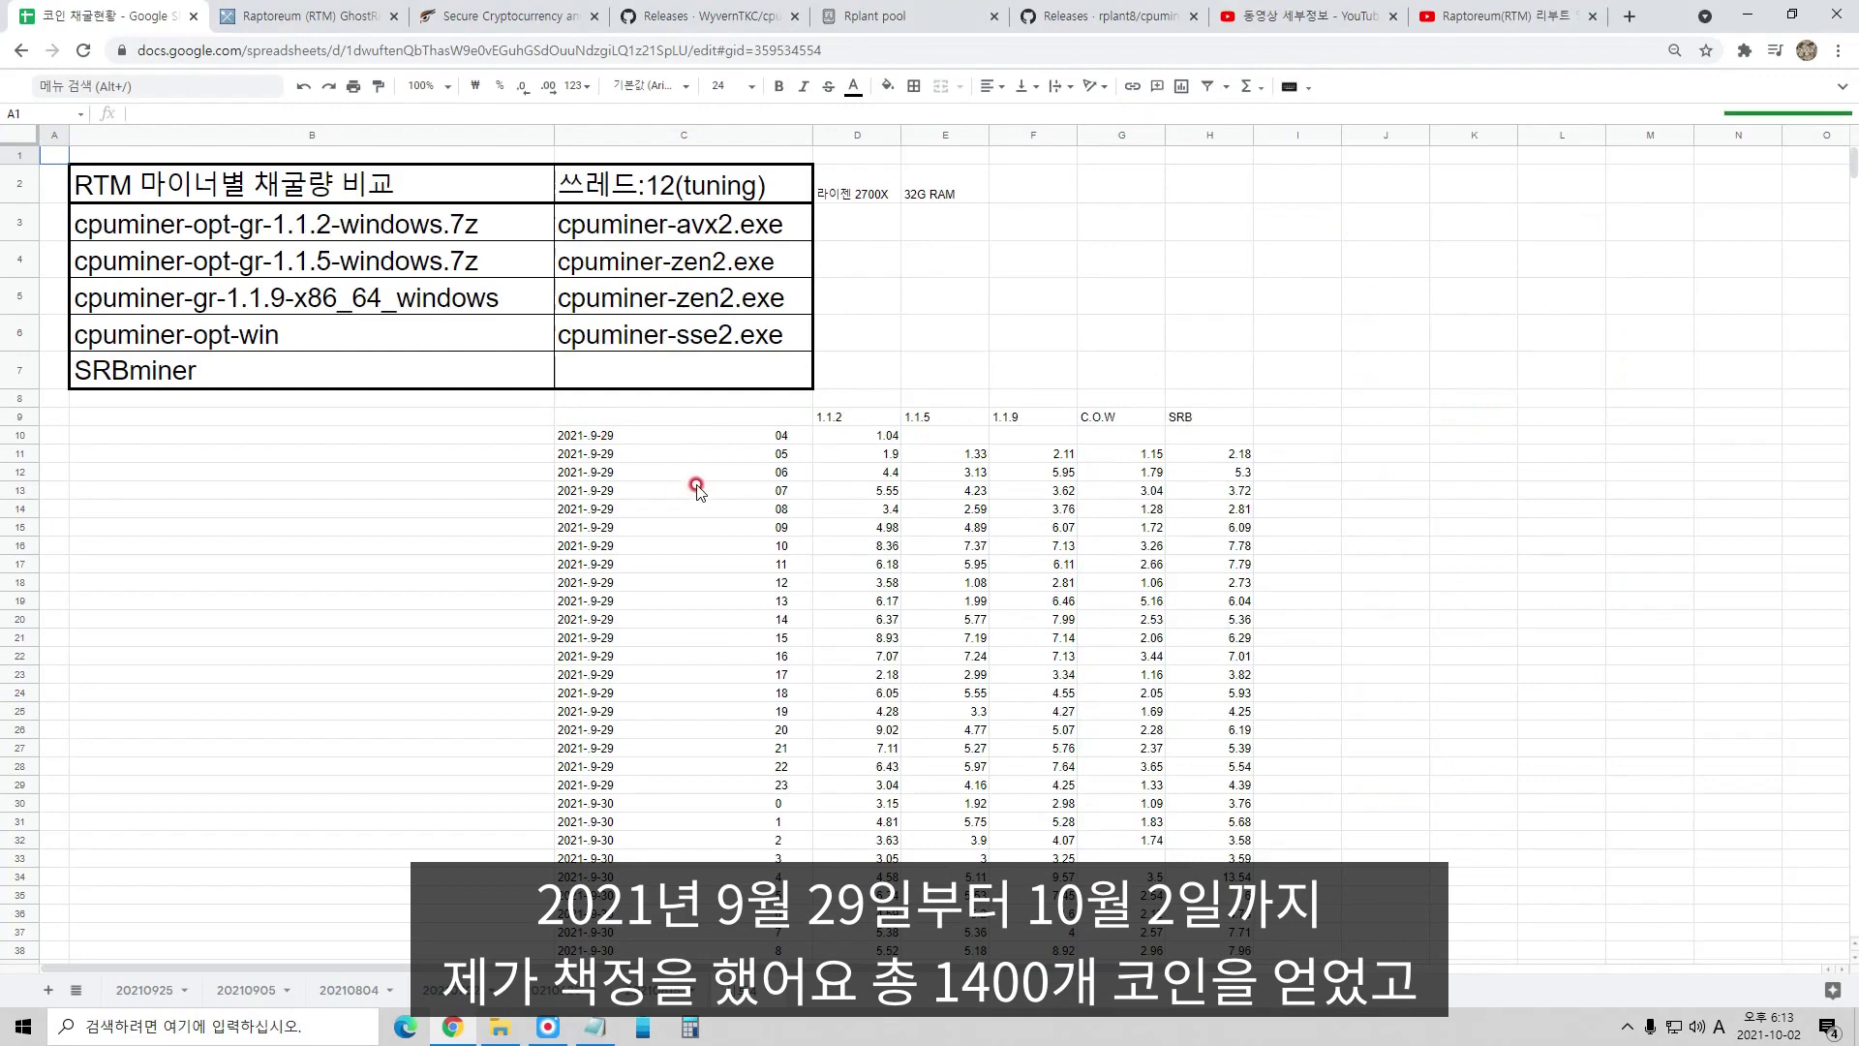
{"action": "scroll", "coordinate": [688, 498], "scroll_direction": "down", "scroll_amount": 10}
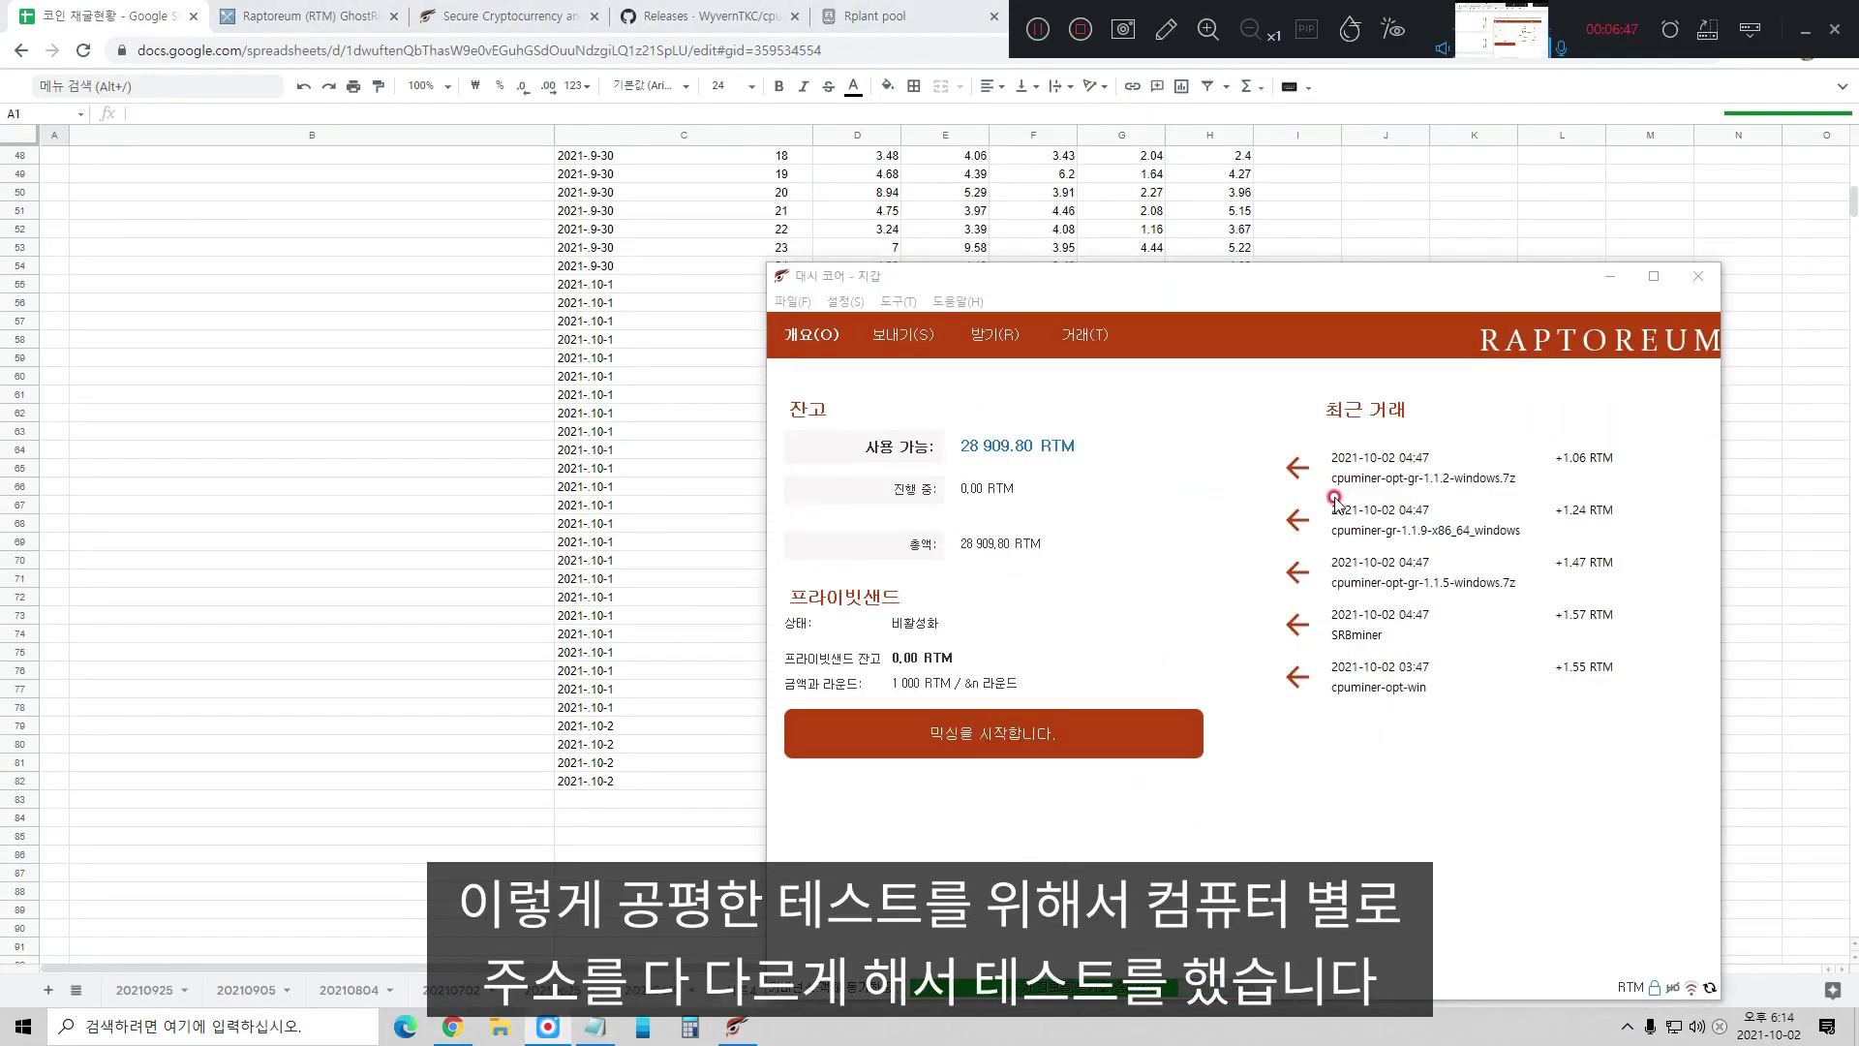
Create a payment request in the Raptoreum wallet, labelled as asking a named person for 100 coins, and close its QR code
{"action": "left_click", "coordinate": [995, 334]}
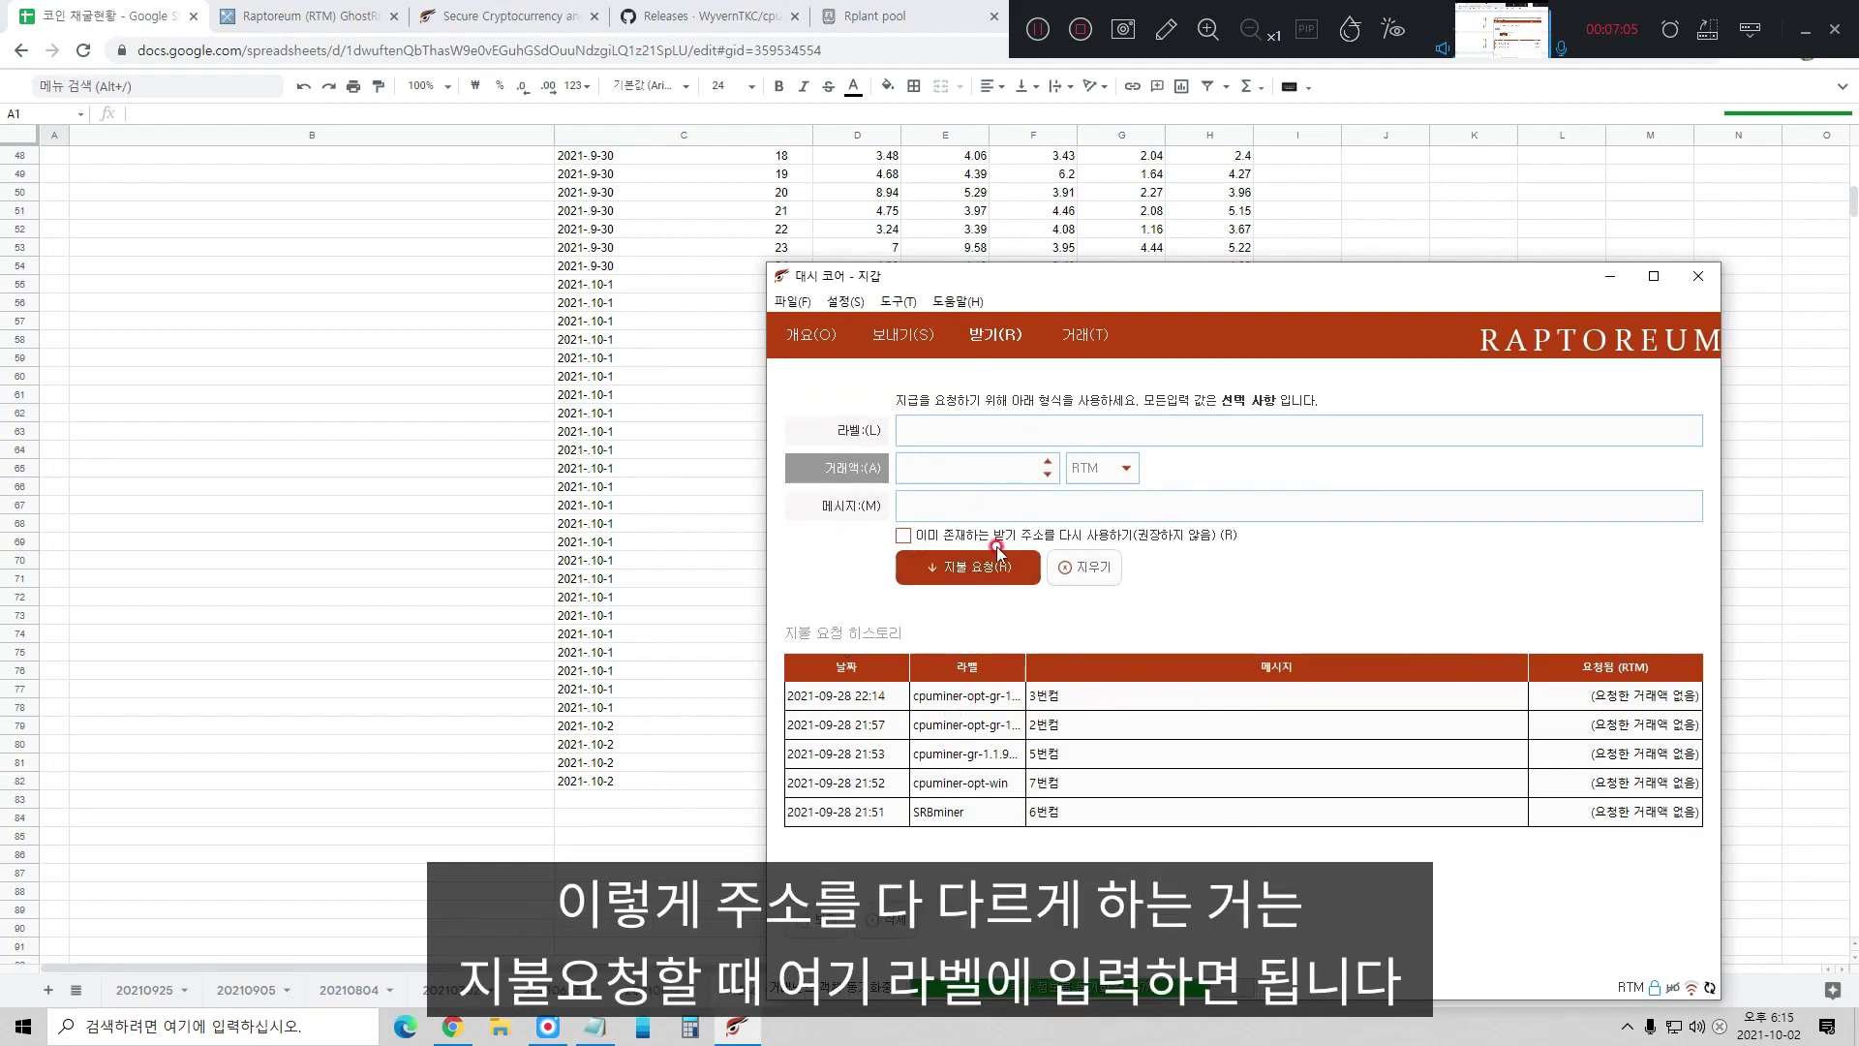
{"action": "left_click", "coordinate": [928, 426]}
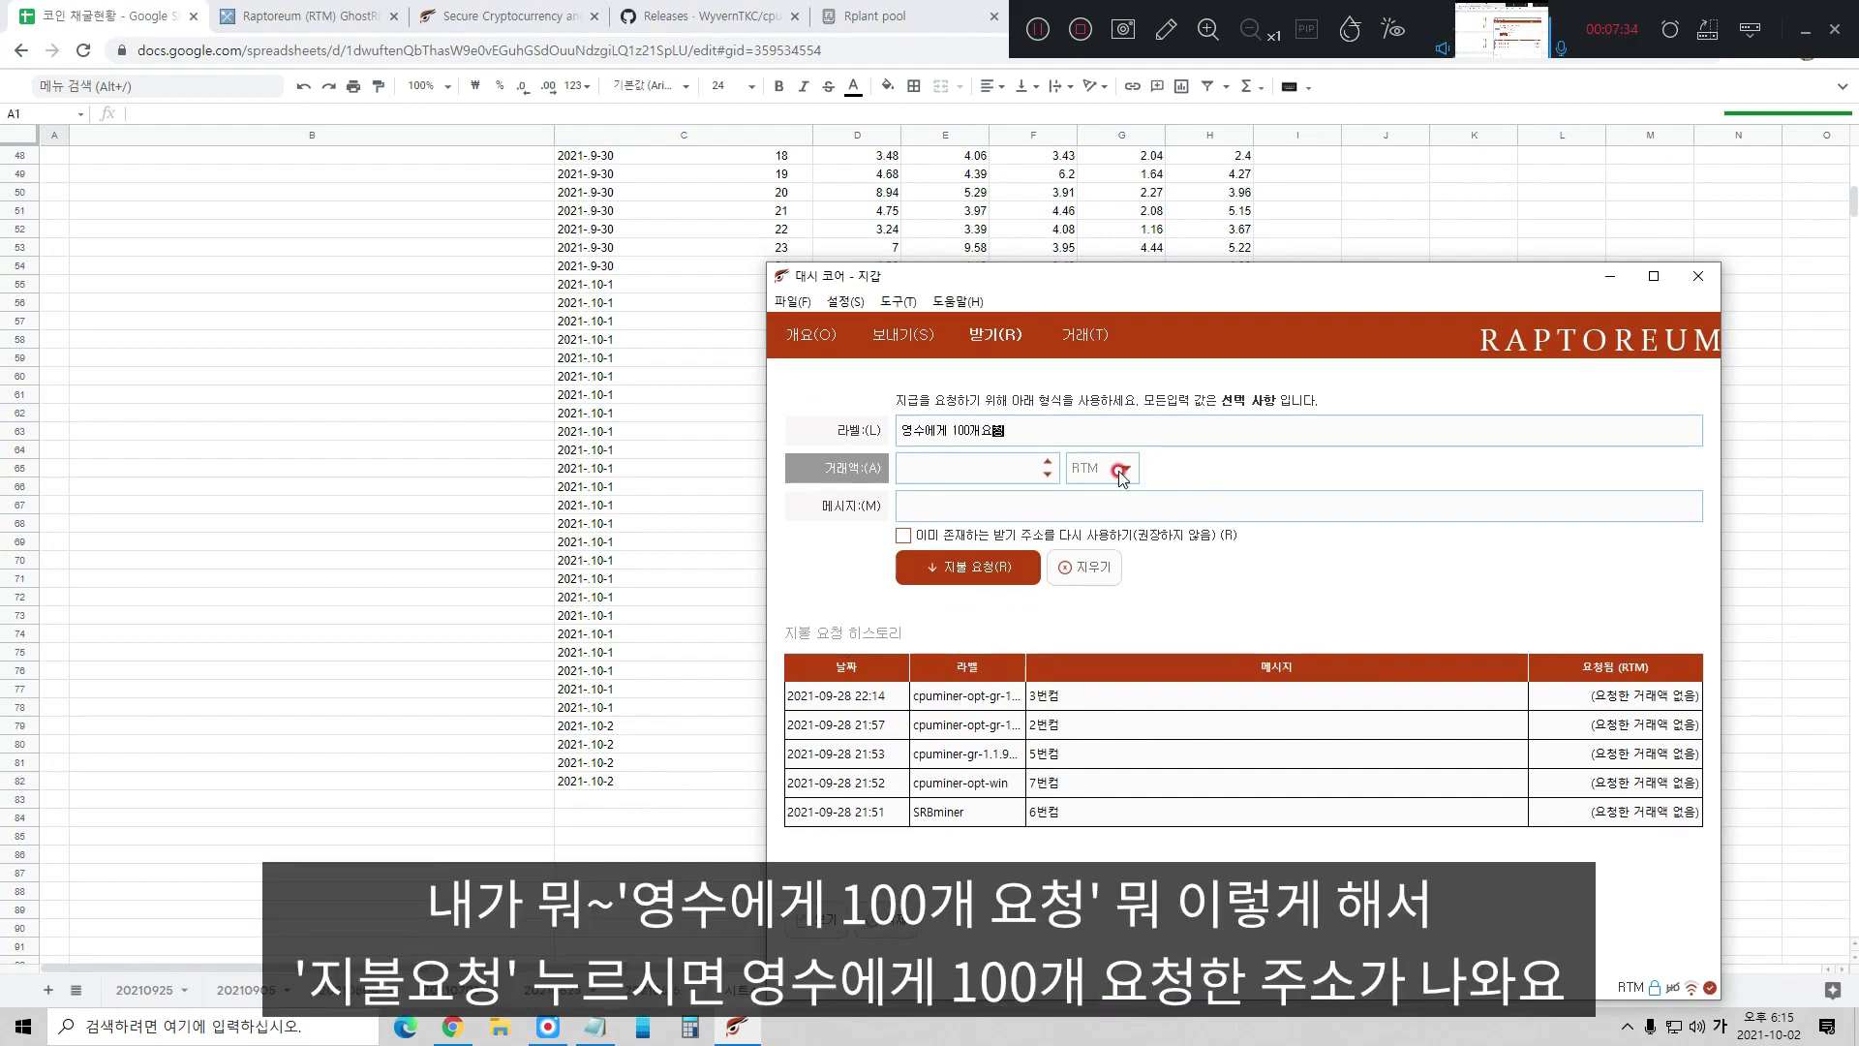
{"action": "left_click", "coordinate": [973, 567]}
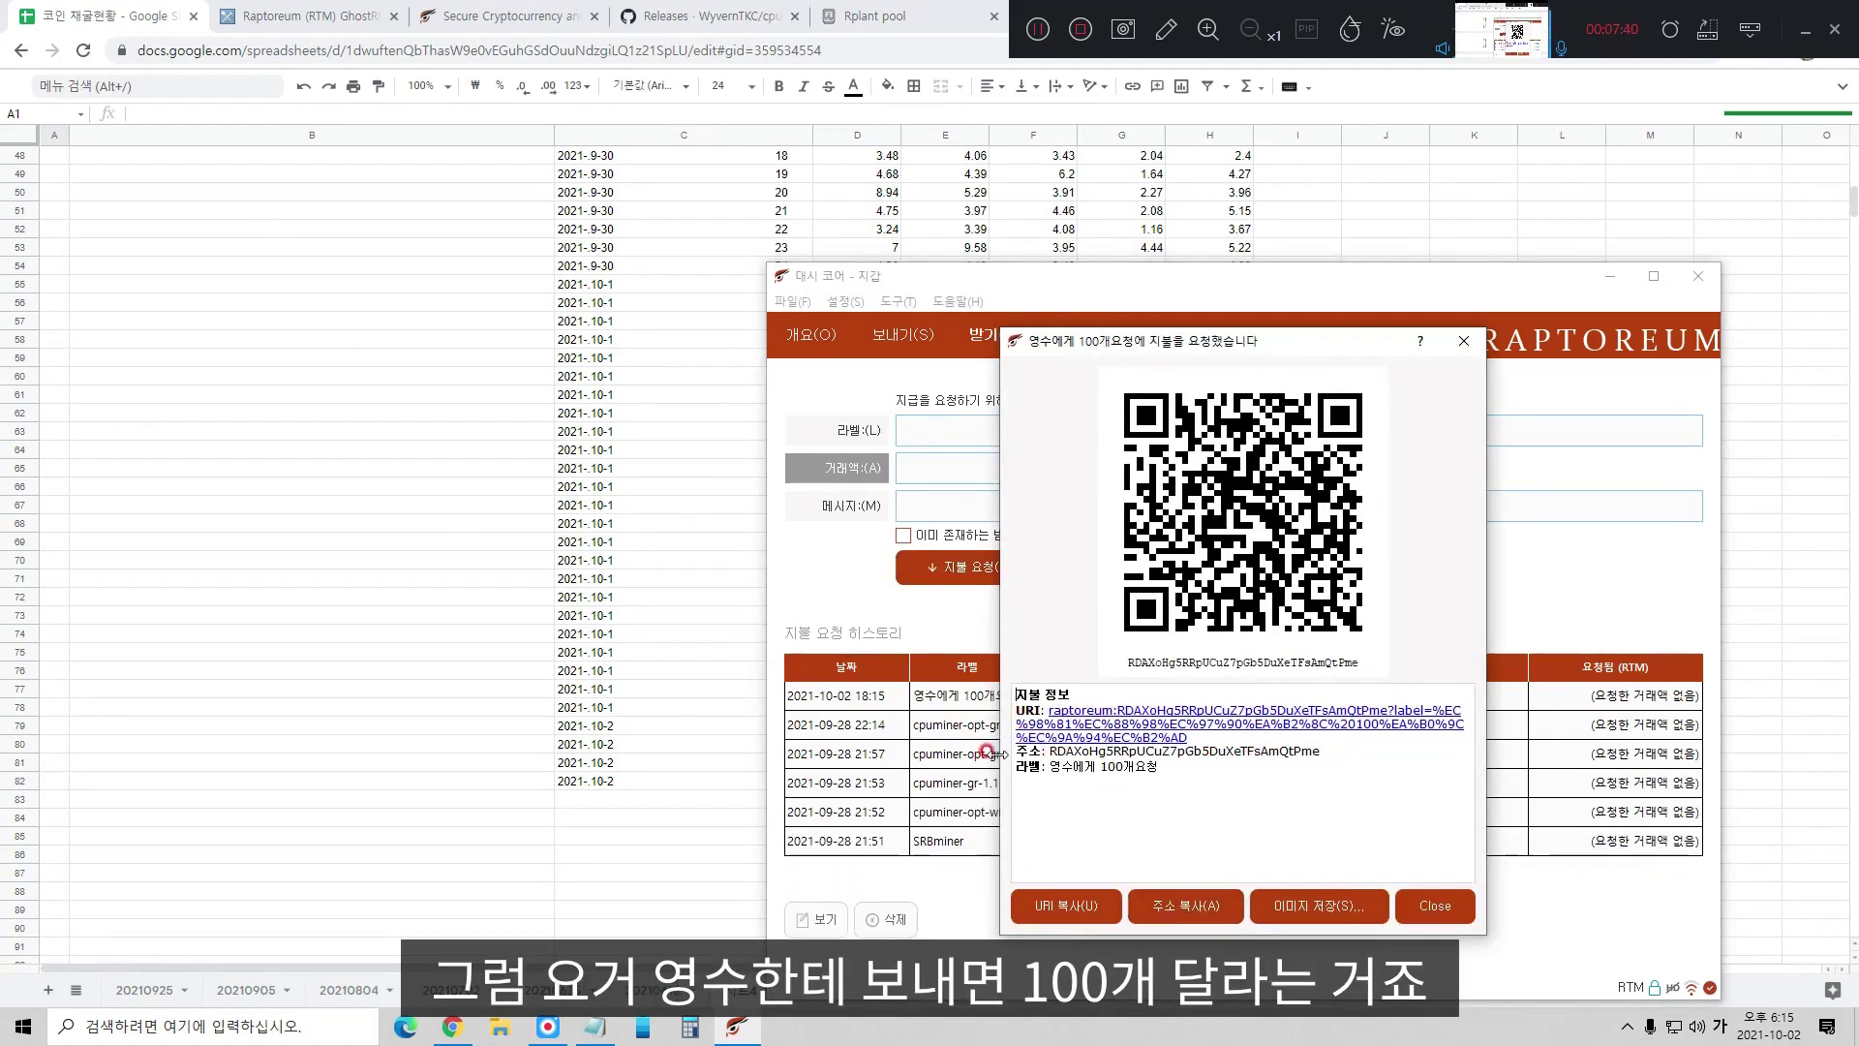
{"action": "key", "text": "Escape"}
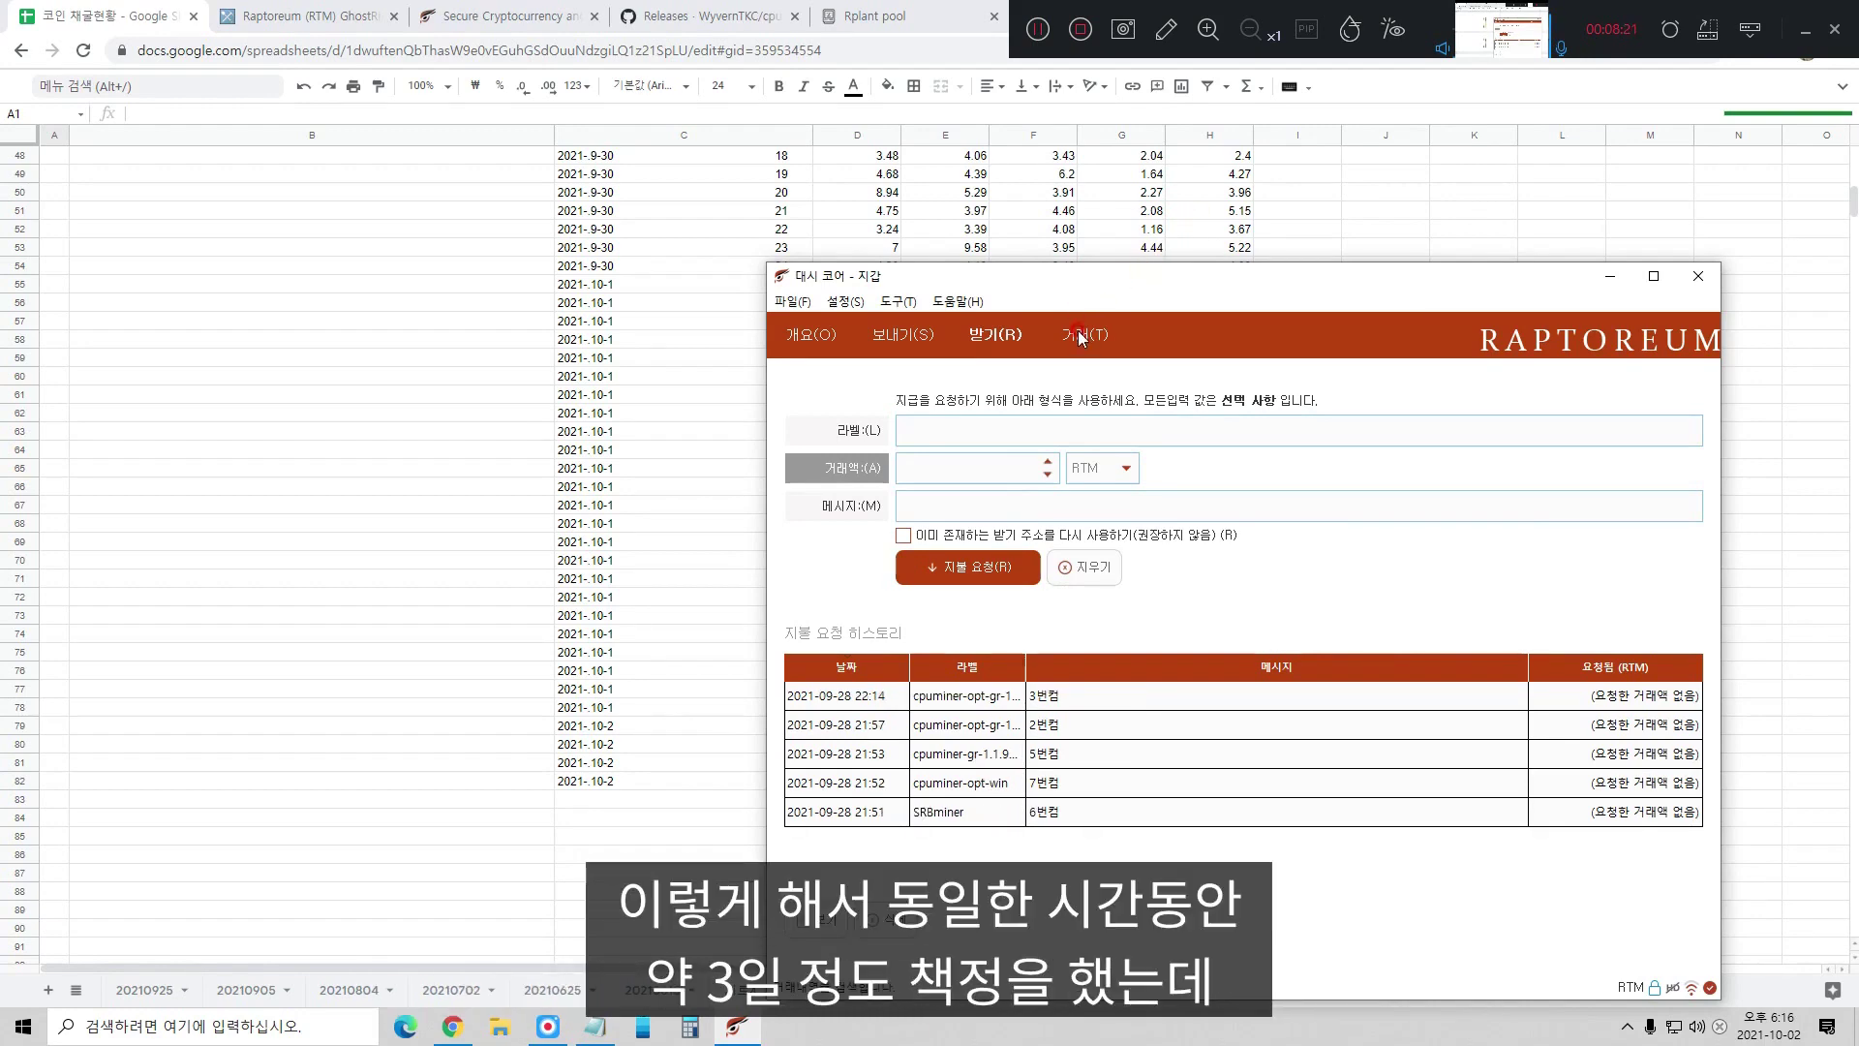
Review the amounts received per miner label in the wallet's transaction history, and minimize the wallet
{"action": "left_click", "coordinate": [1084, 334]}
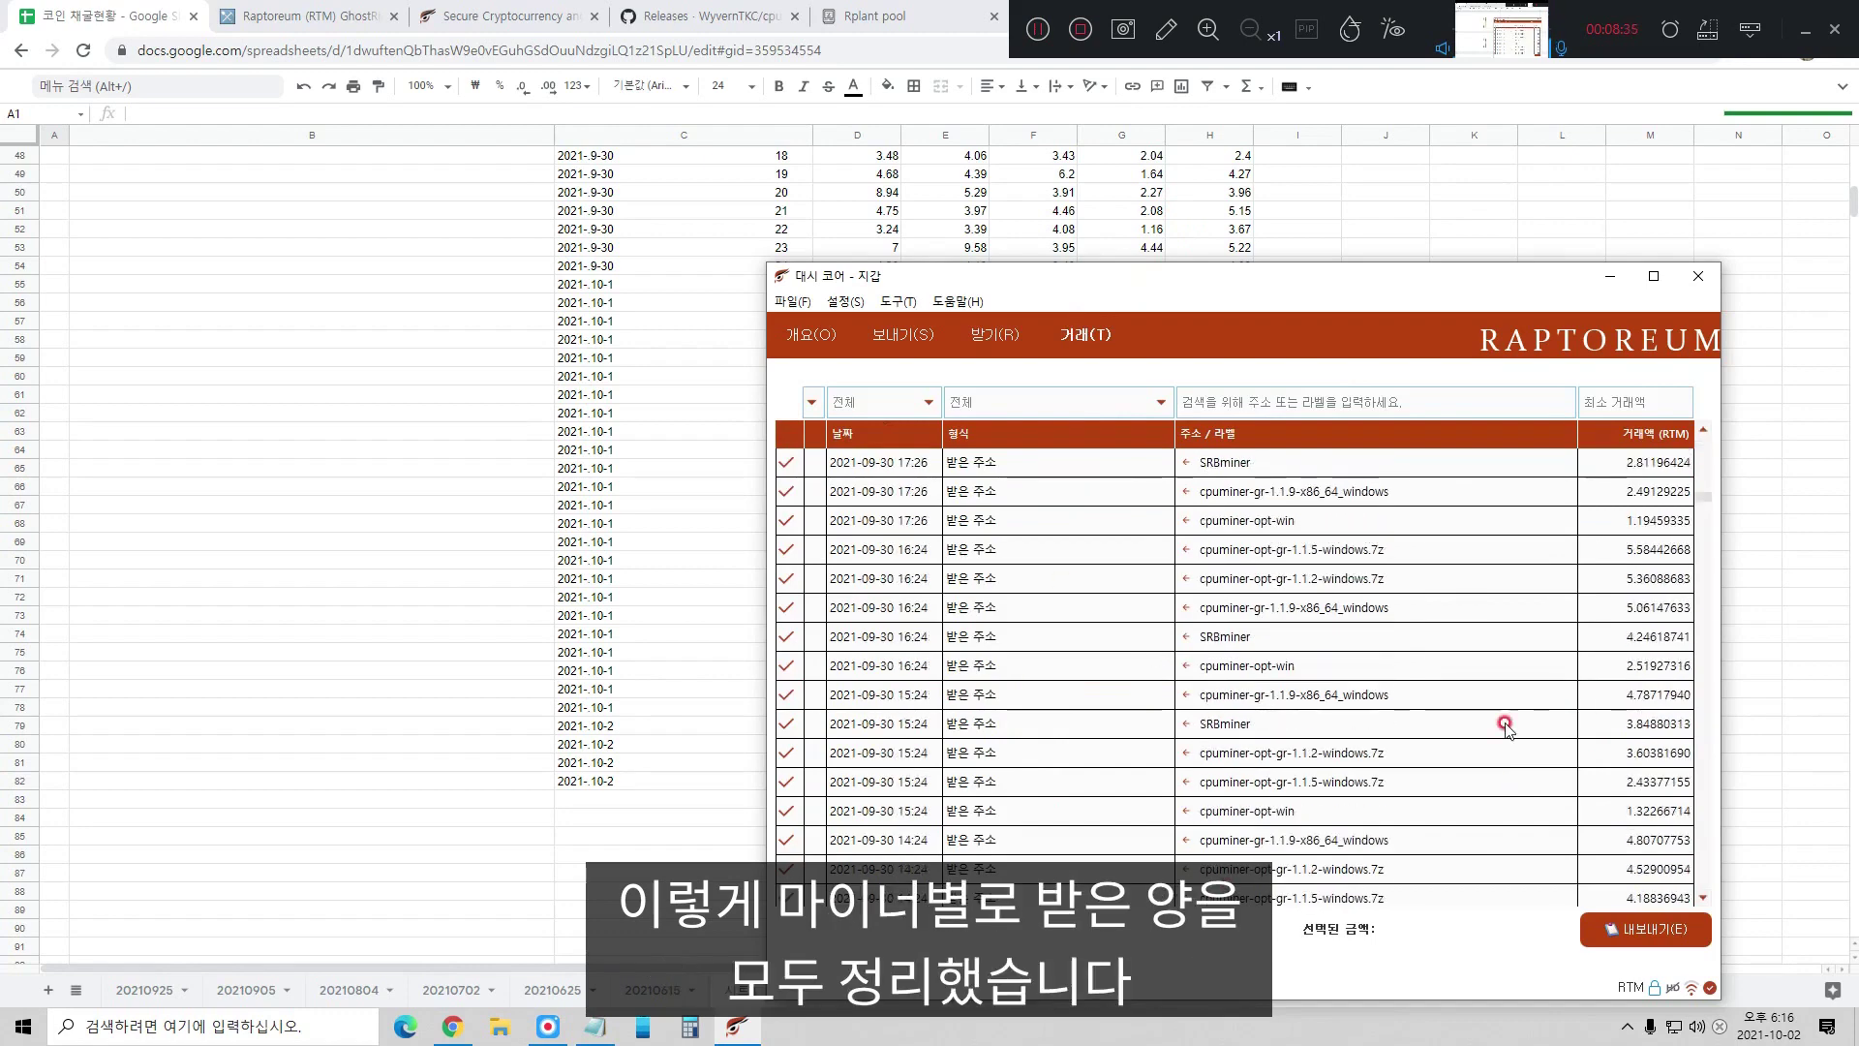
{"action": "scroll", "coordinate": [1472, 581], "scroll_direction": "down", "scroll_amount": 5}
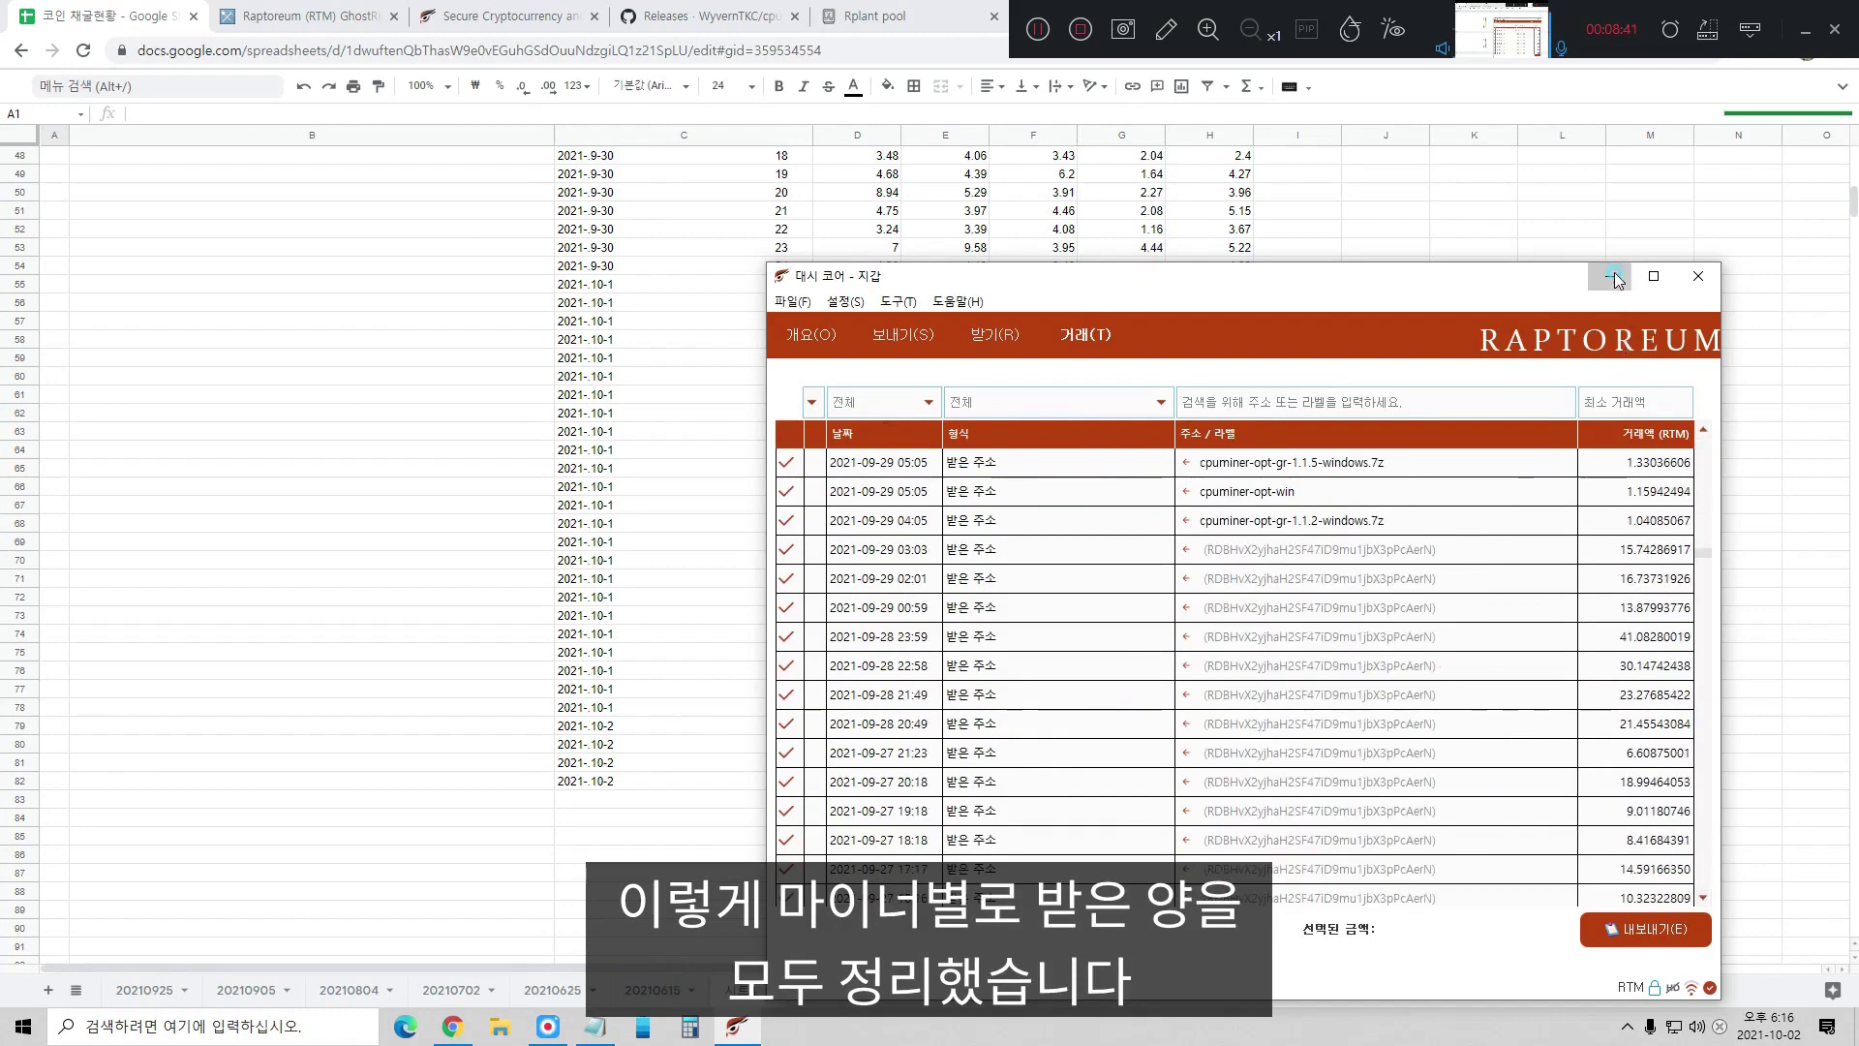
{"action": "left_click", "coordinate": [1614, 274]}
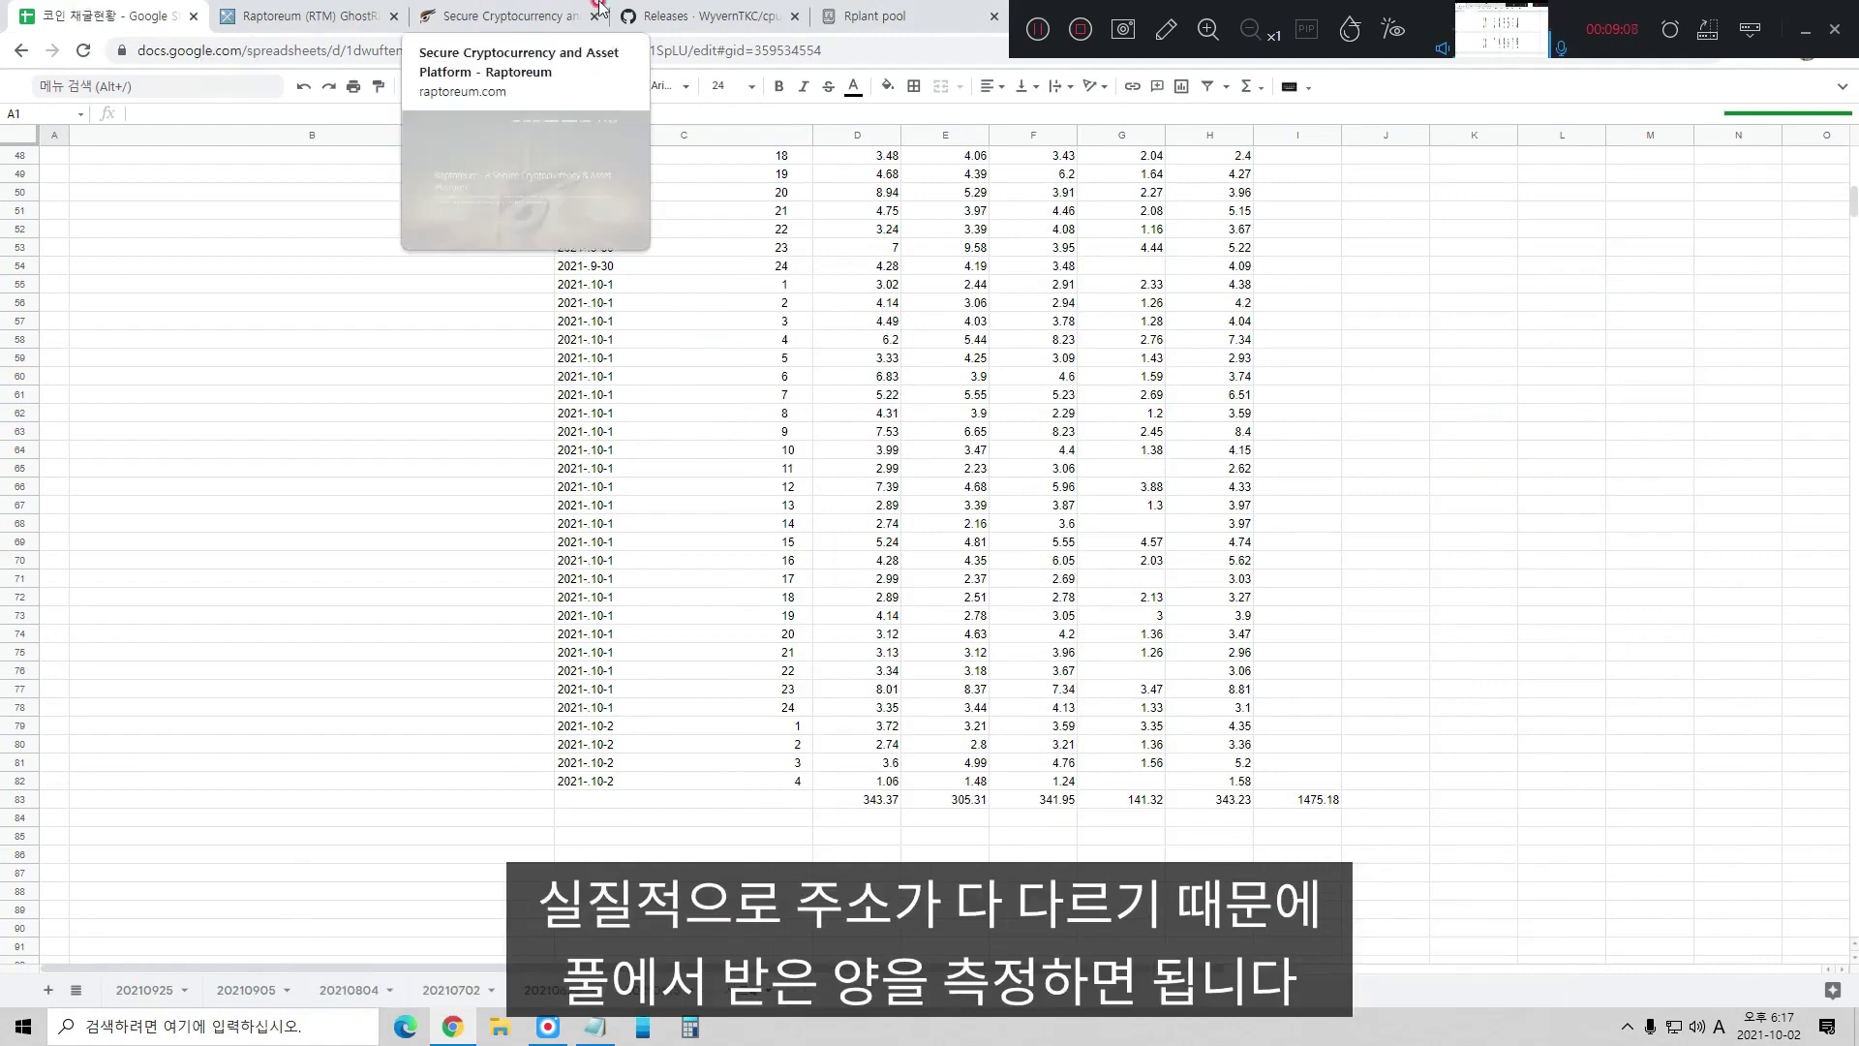
Check the miner's paid amount on Rplant pool, and highlight the gr112 total and the c-o-w line in the RTM MINER TEST notes
{"action": "left_click", "coordinate": [884, 16]}
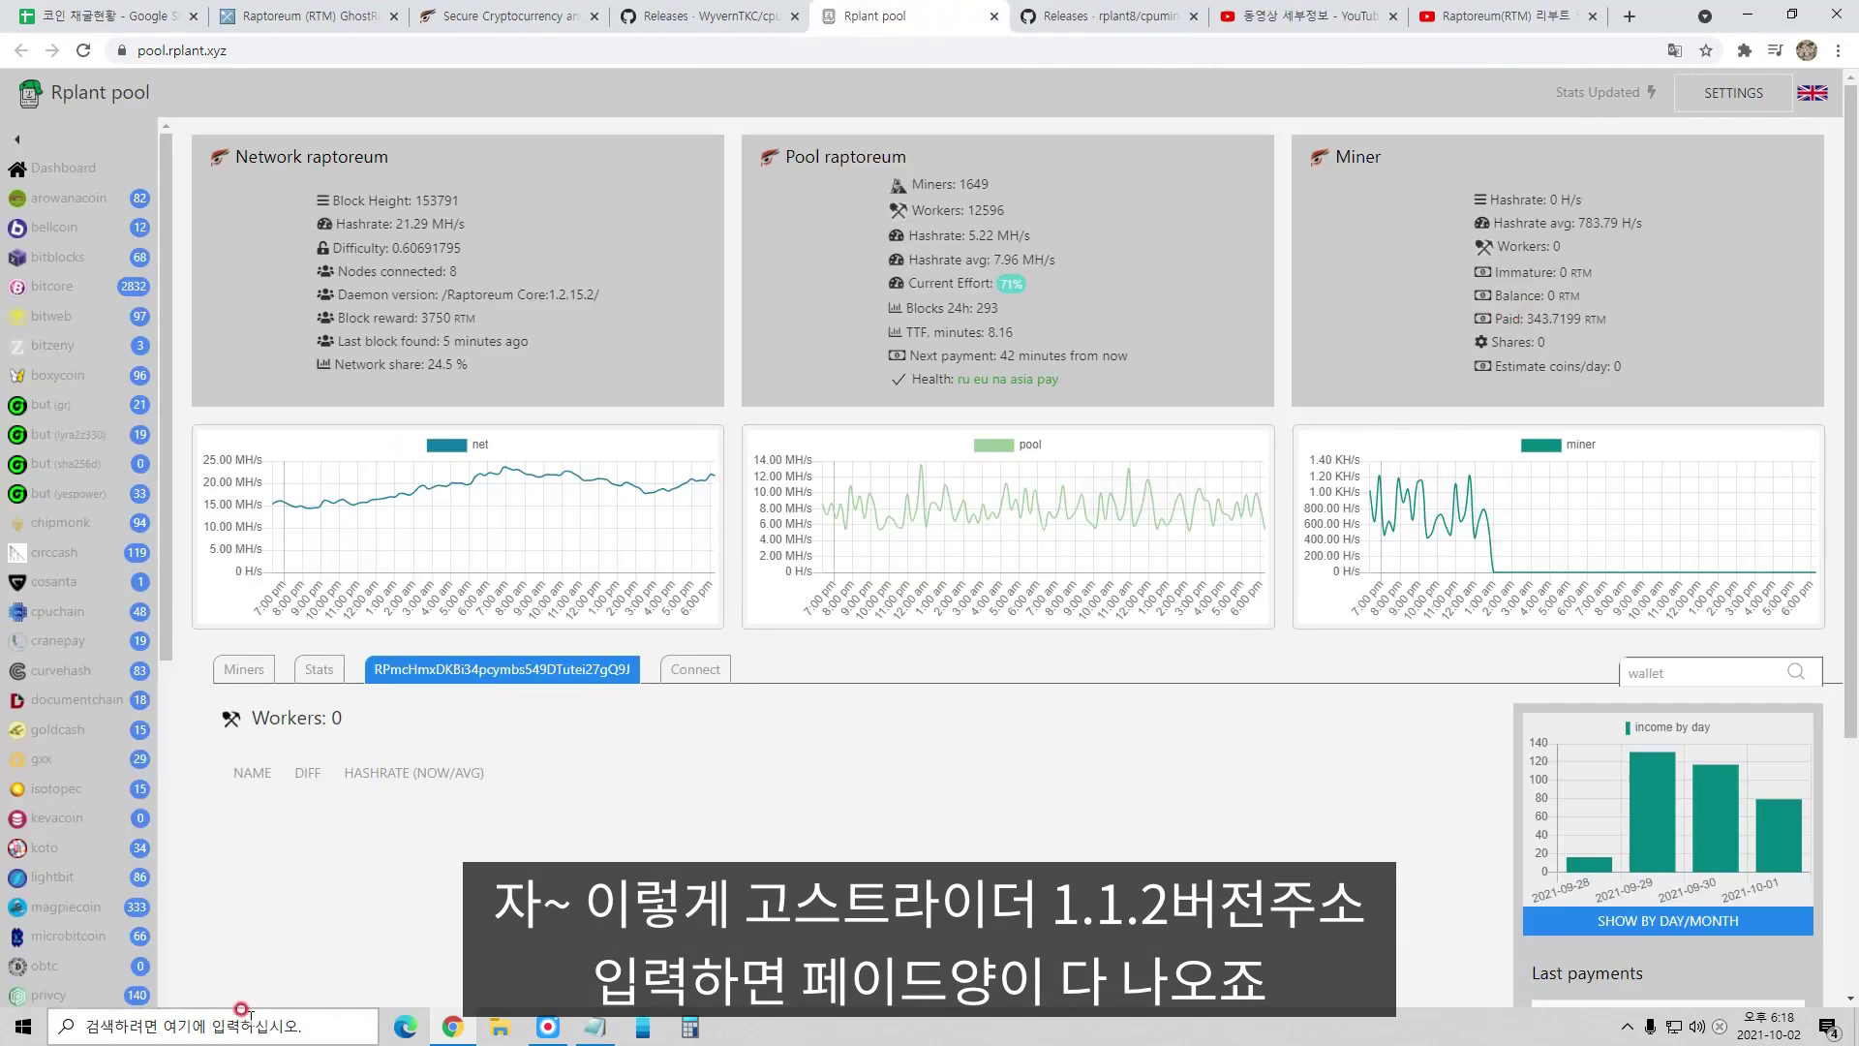
{"action": "key", "text": "alt+Tab"}
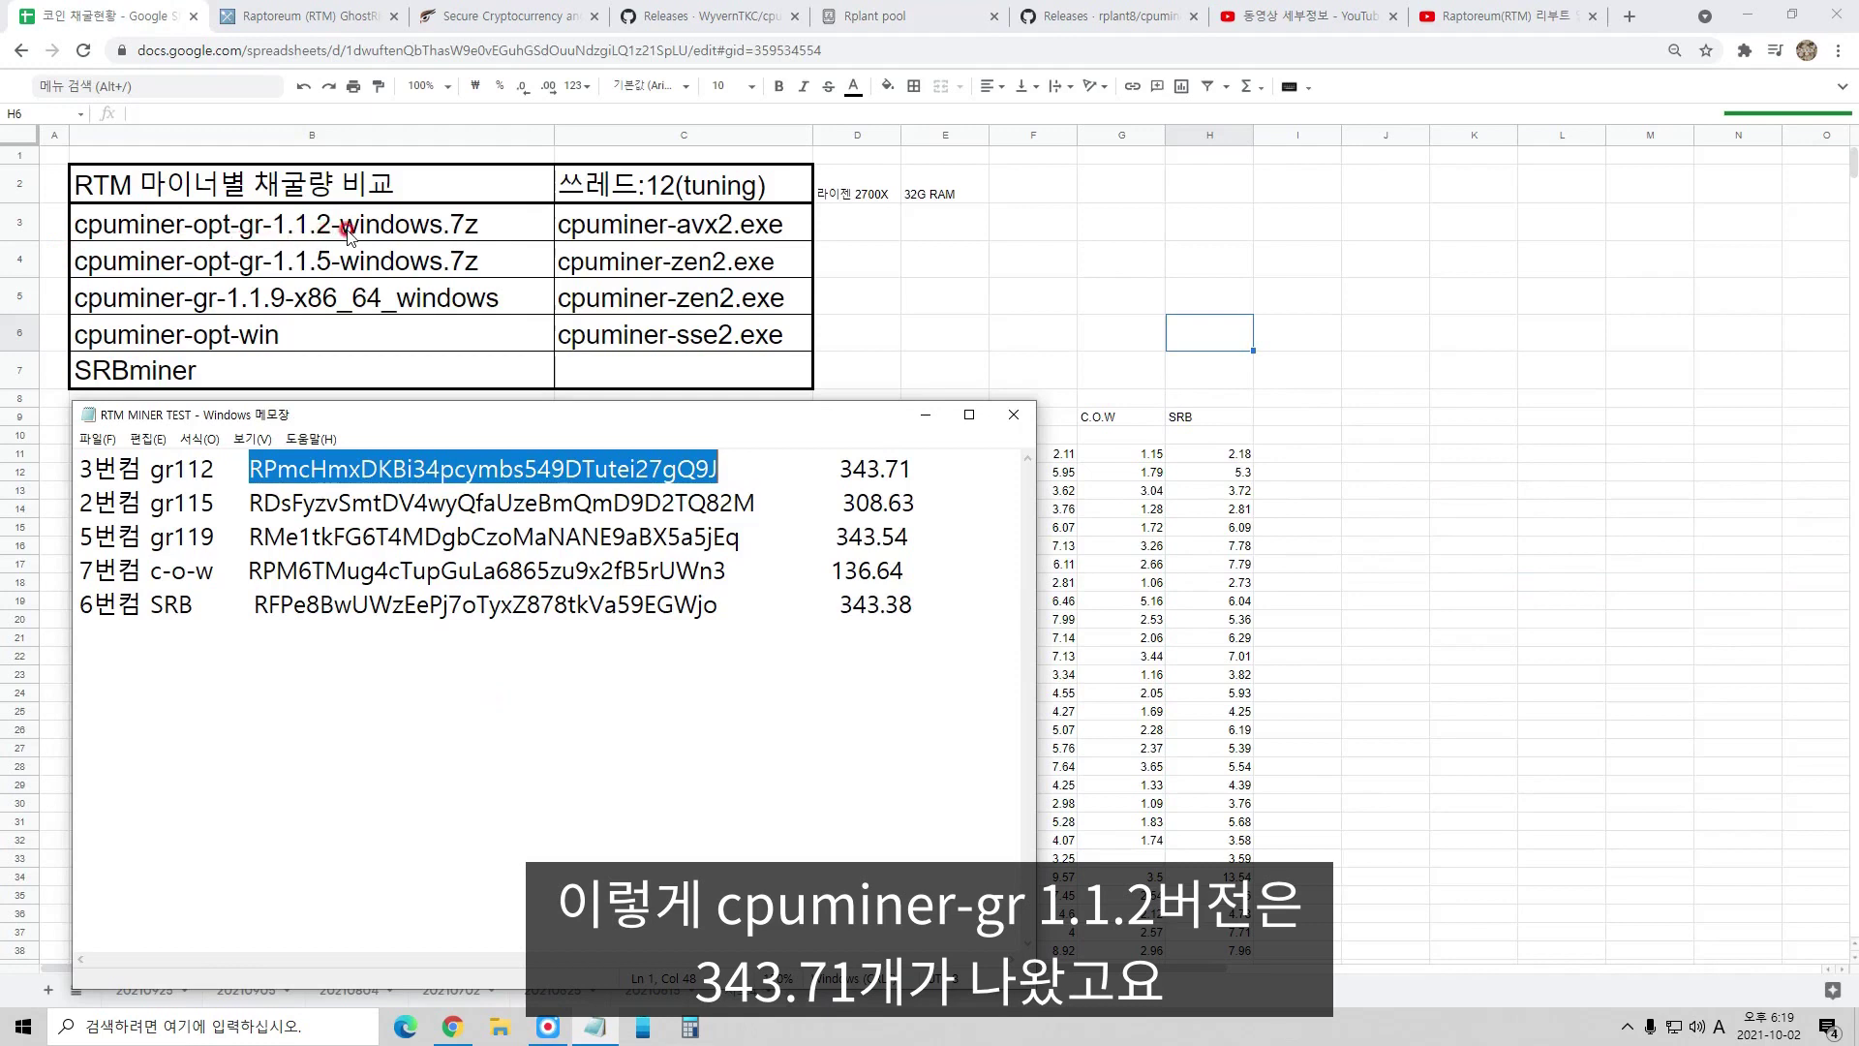
{"action": "double_click", "coordinate": [934, 465]}
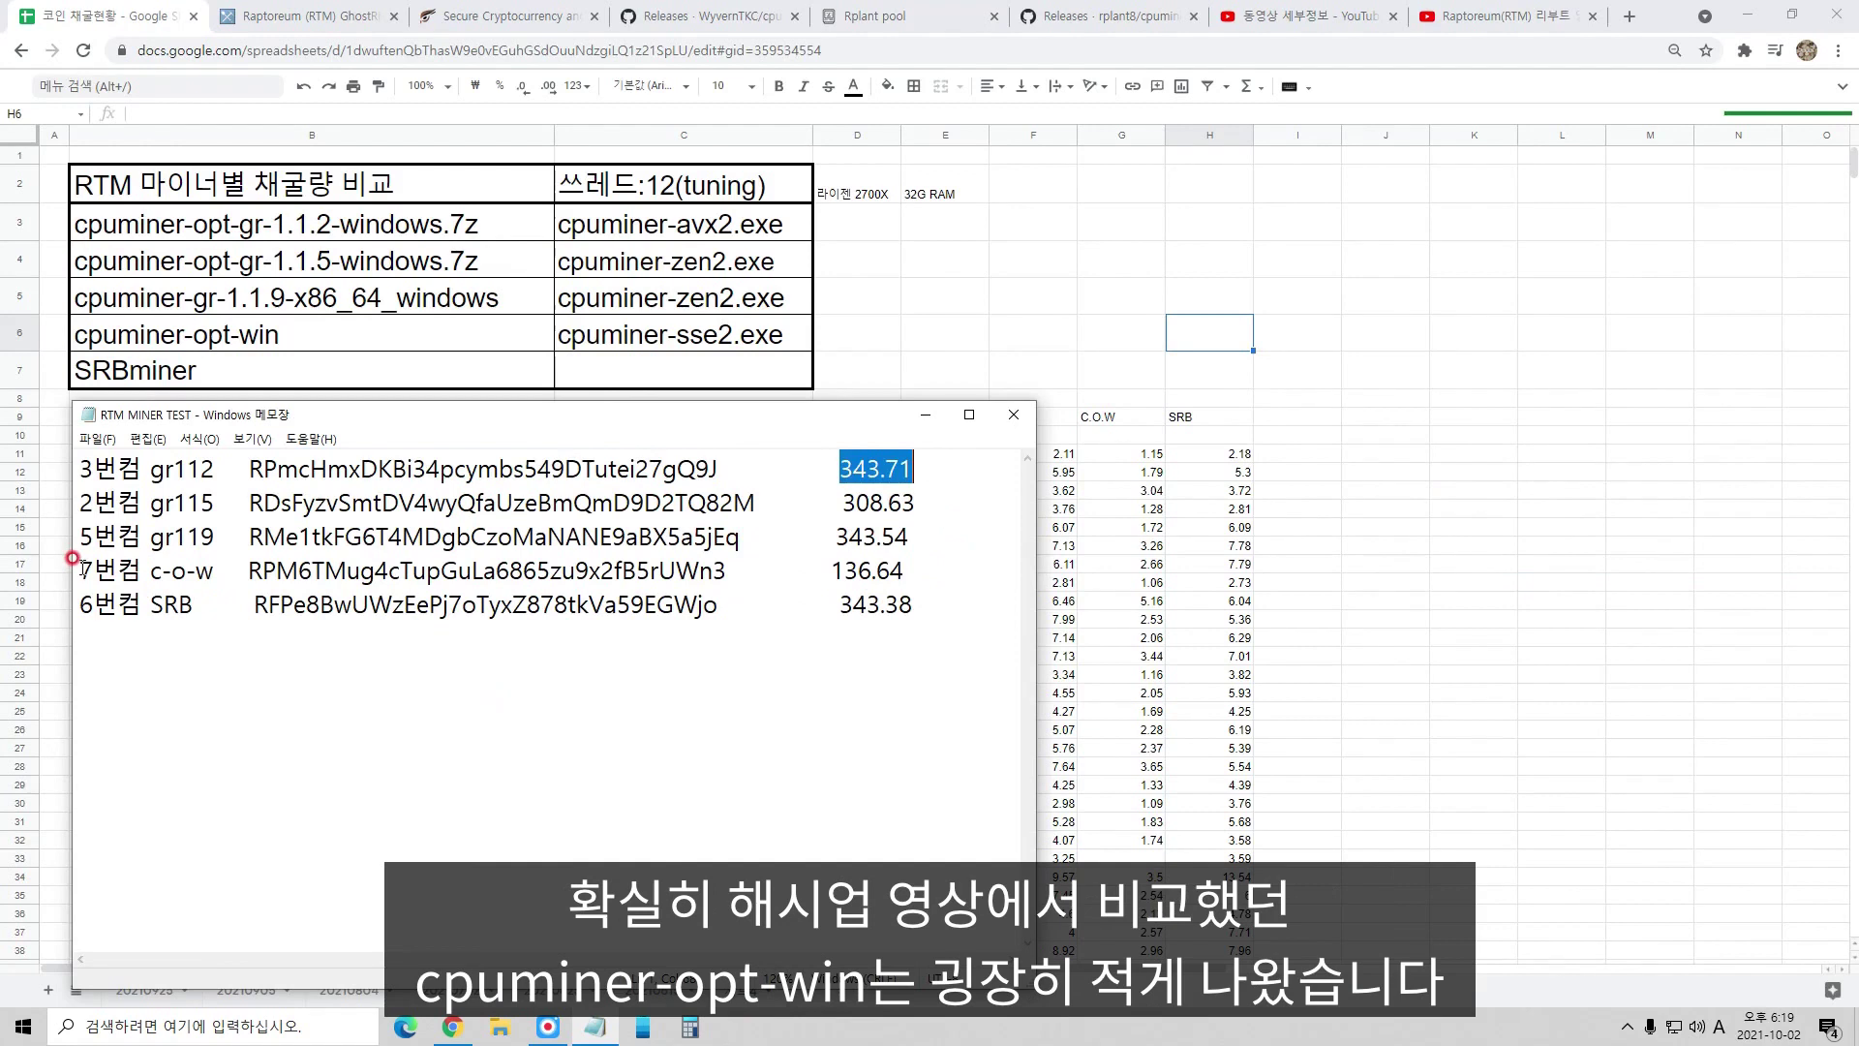
{"action": "left_click_drag", "start_coordinate": [75, 562], "coordinate": [925, 571]}
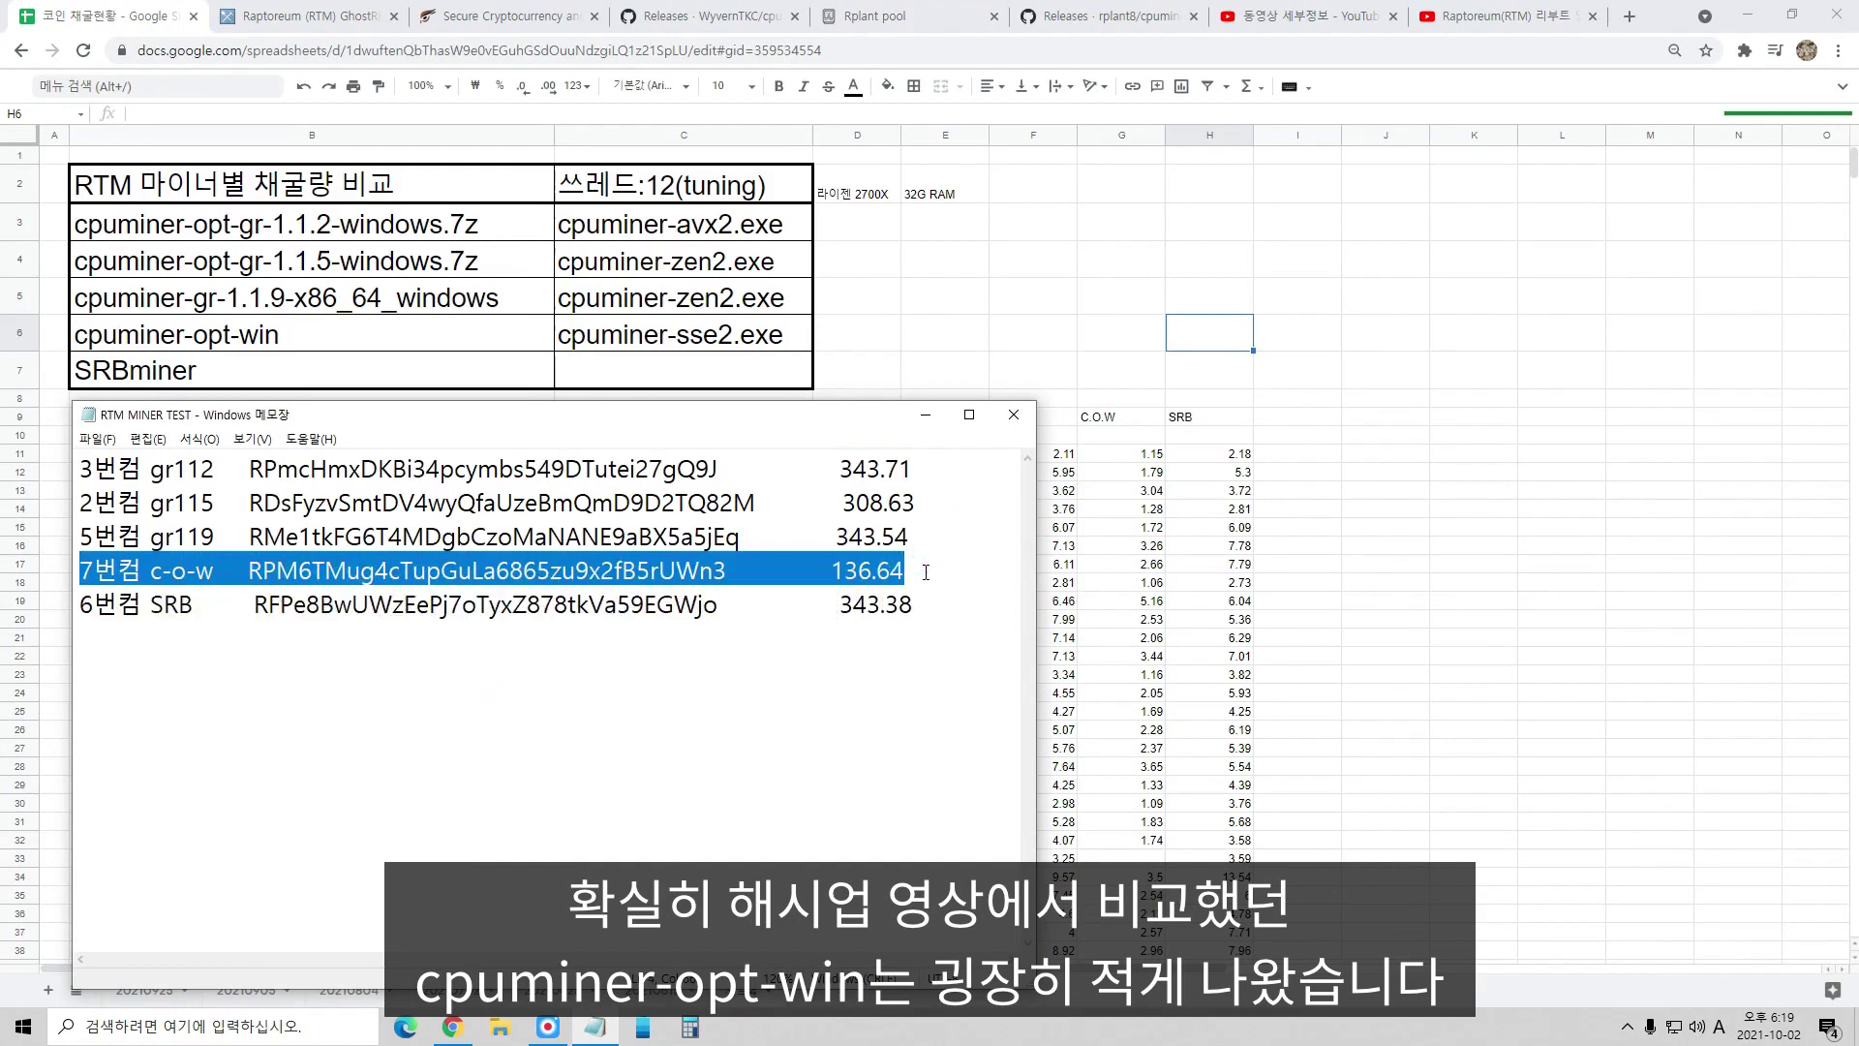
Clear the c-o-w and gr115 lines from the RTM MINER TEST notes
{"action": "left_click_drag", "start_coordinate": [915, 504], "coordinate": [75, 503]}
{"action": "left_click_drag", "start_coordinate": [915, 572], "coordinate": [73, 571]}
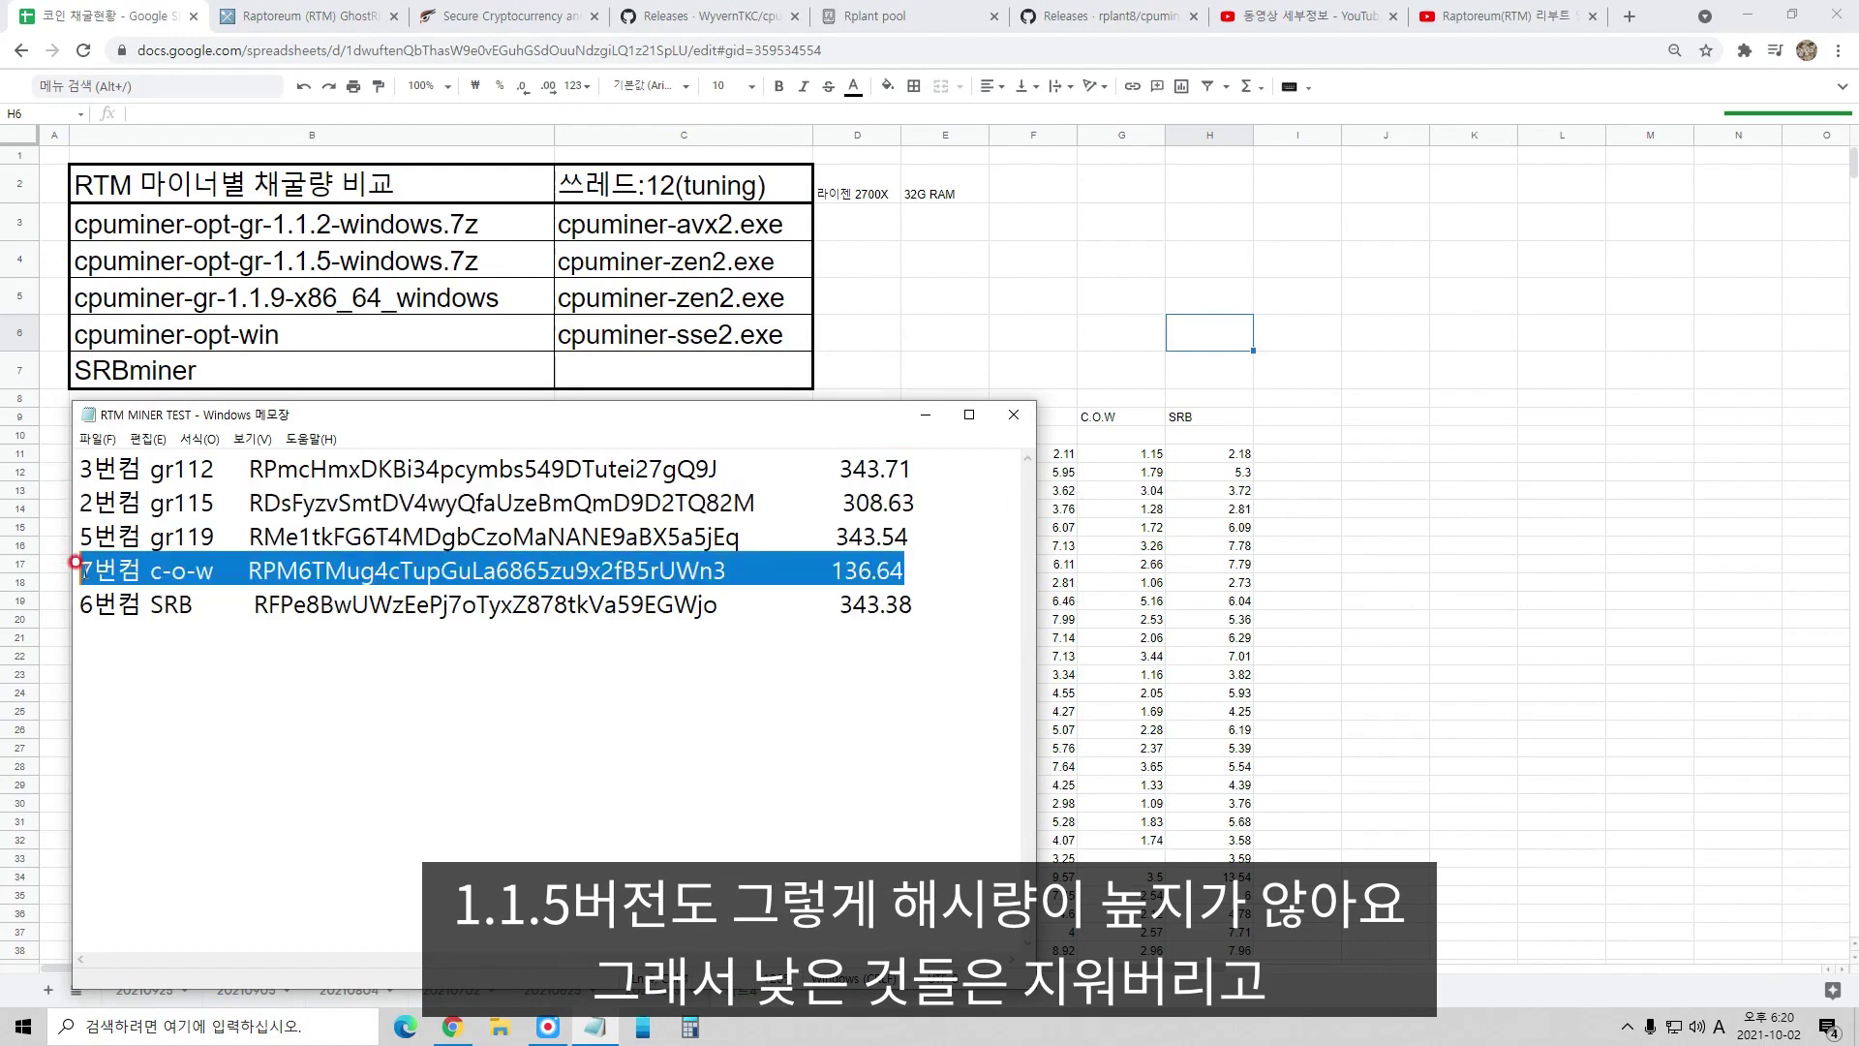
{"action": "key", "text": "Delete"}
{"action": "left_click_drag", "start_coordinate": [969, 497], "coordinate": [76, 504]}
{"action": "key", "text": "Delete"}
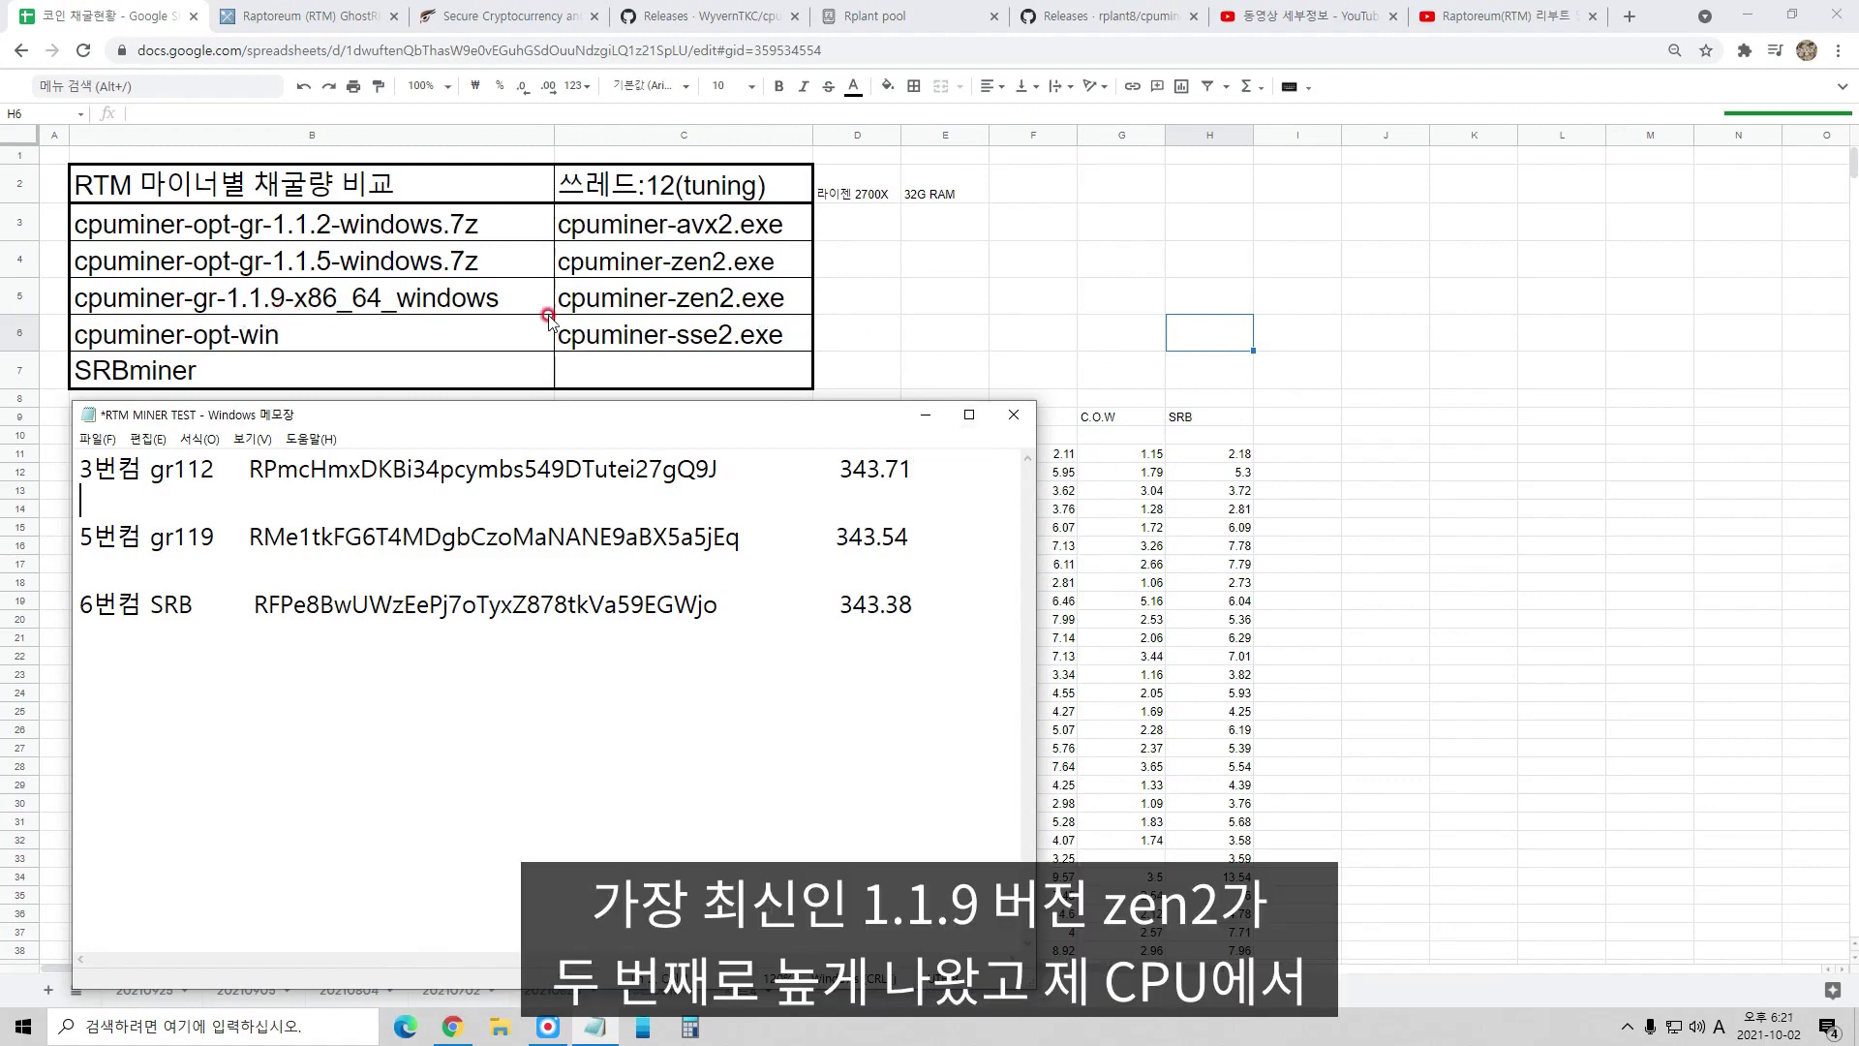
Compare the mined totals of the gr119 and SRB miners in the notes by highlighting them
{"action": "left_click_drag", "start_coordinate": [843, 537], "coordinate": [943, 554]}
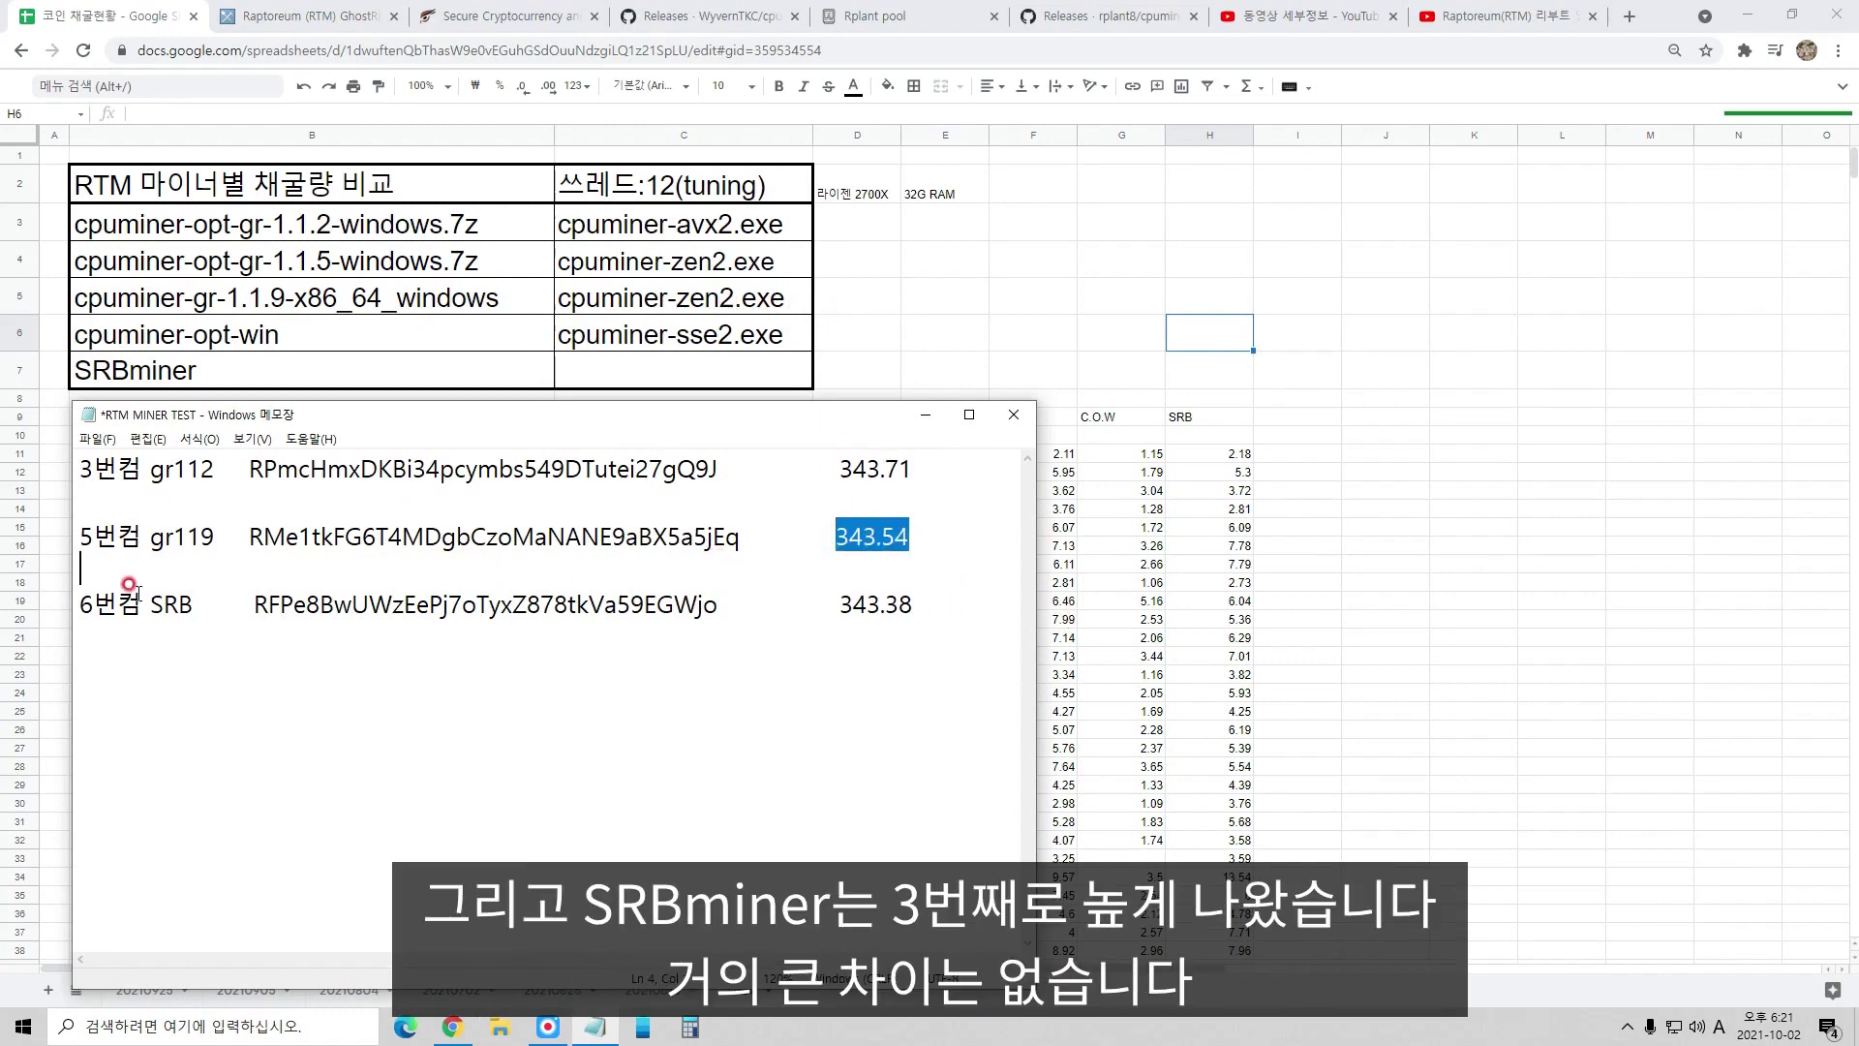
{"action": "left_click_drag", "start_coordinate": [840, 605], "coordinate": [954, 601]}
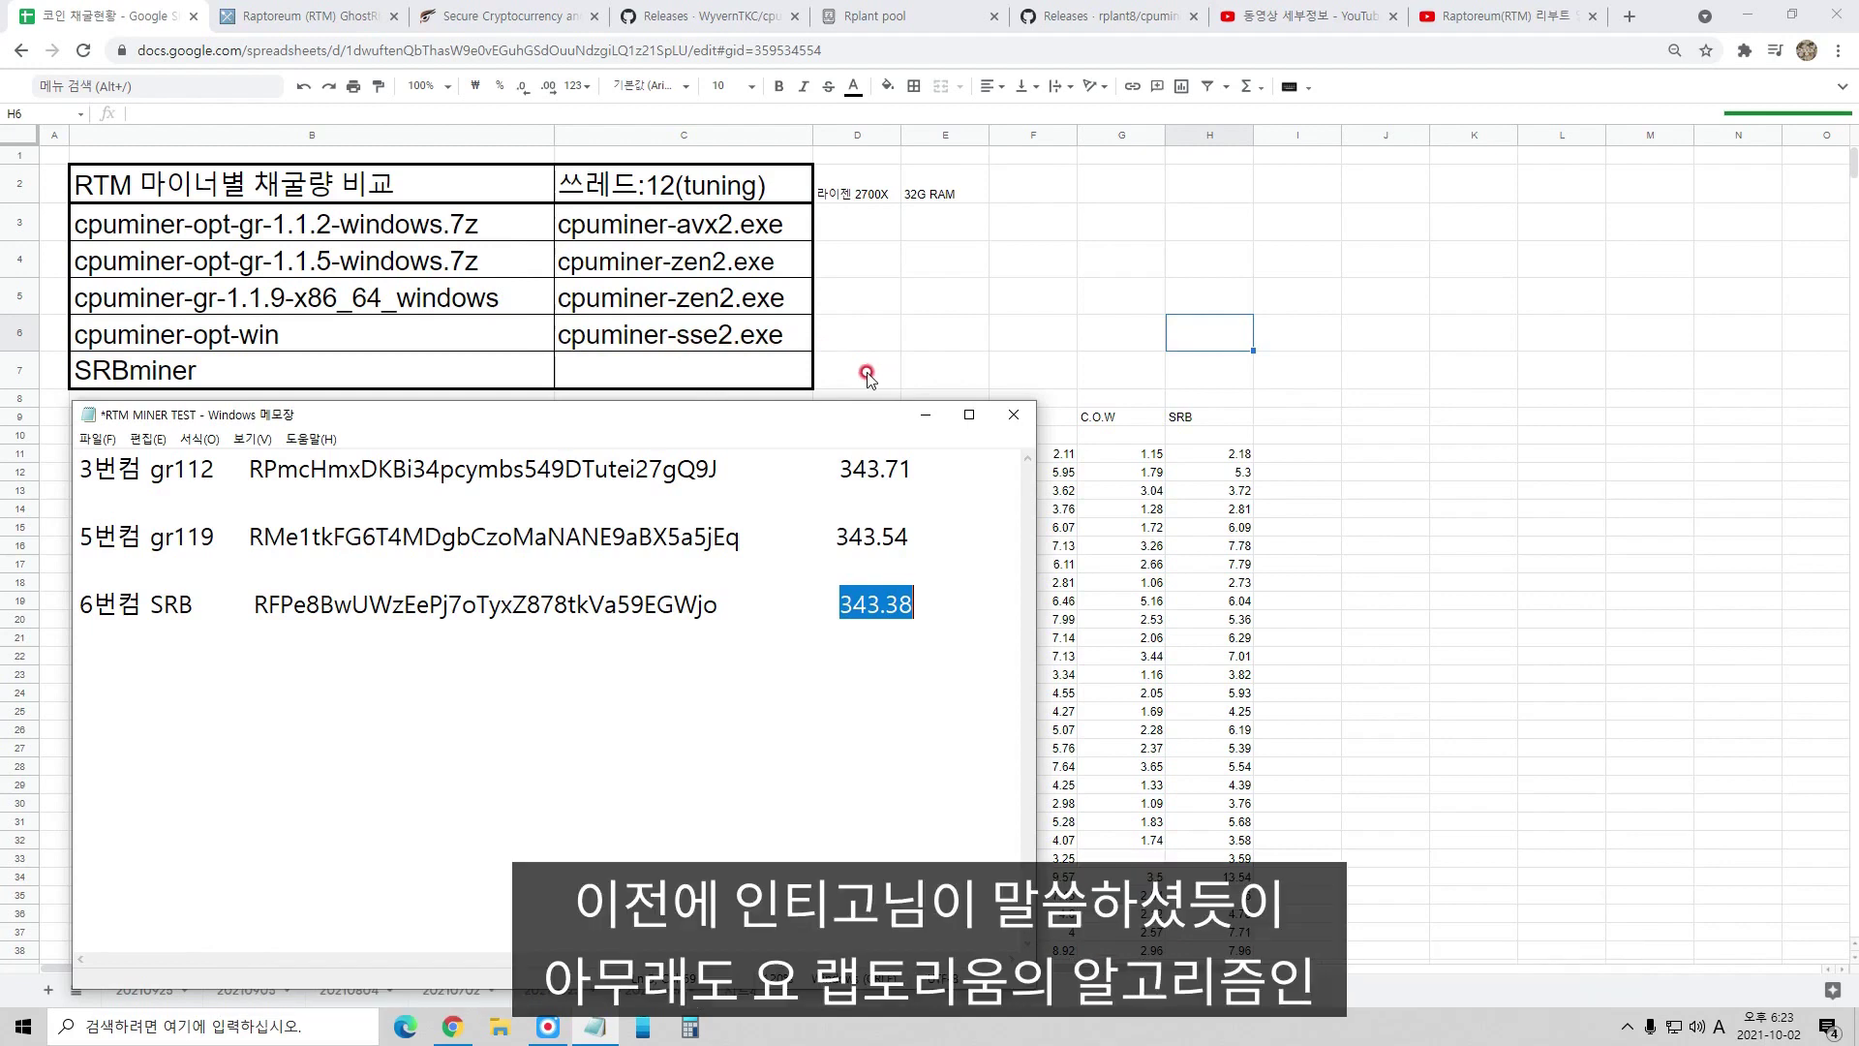
{"action": "left_click", "coordinate": [387, 306]}
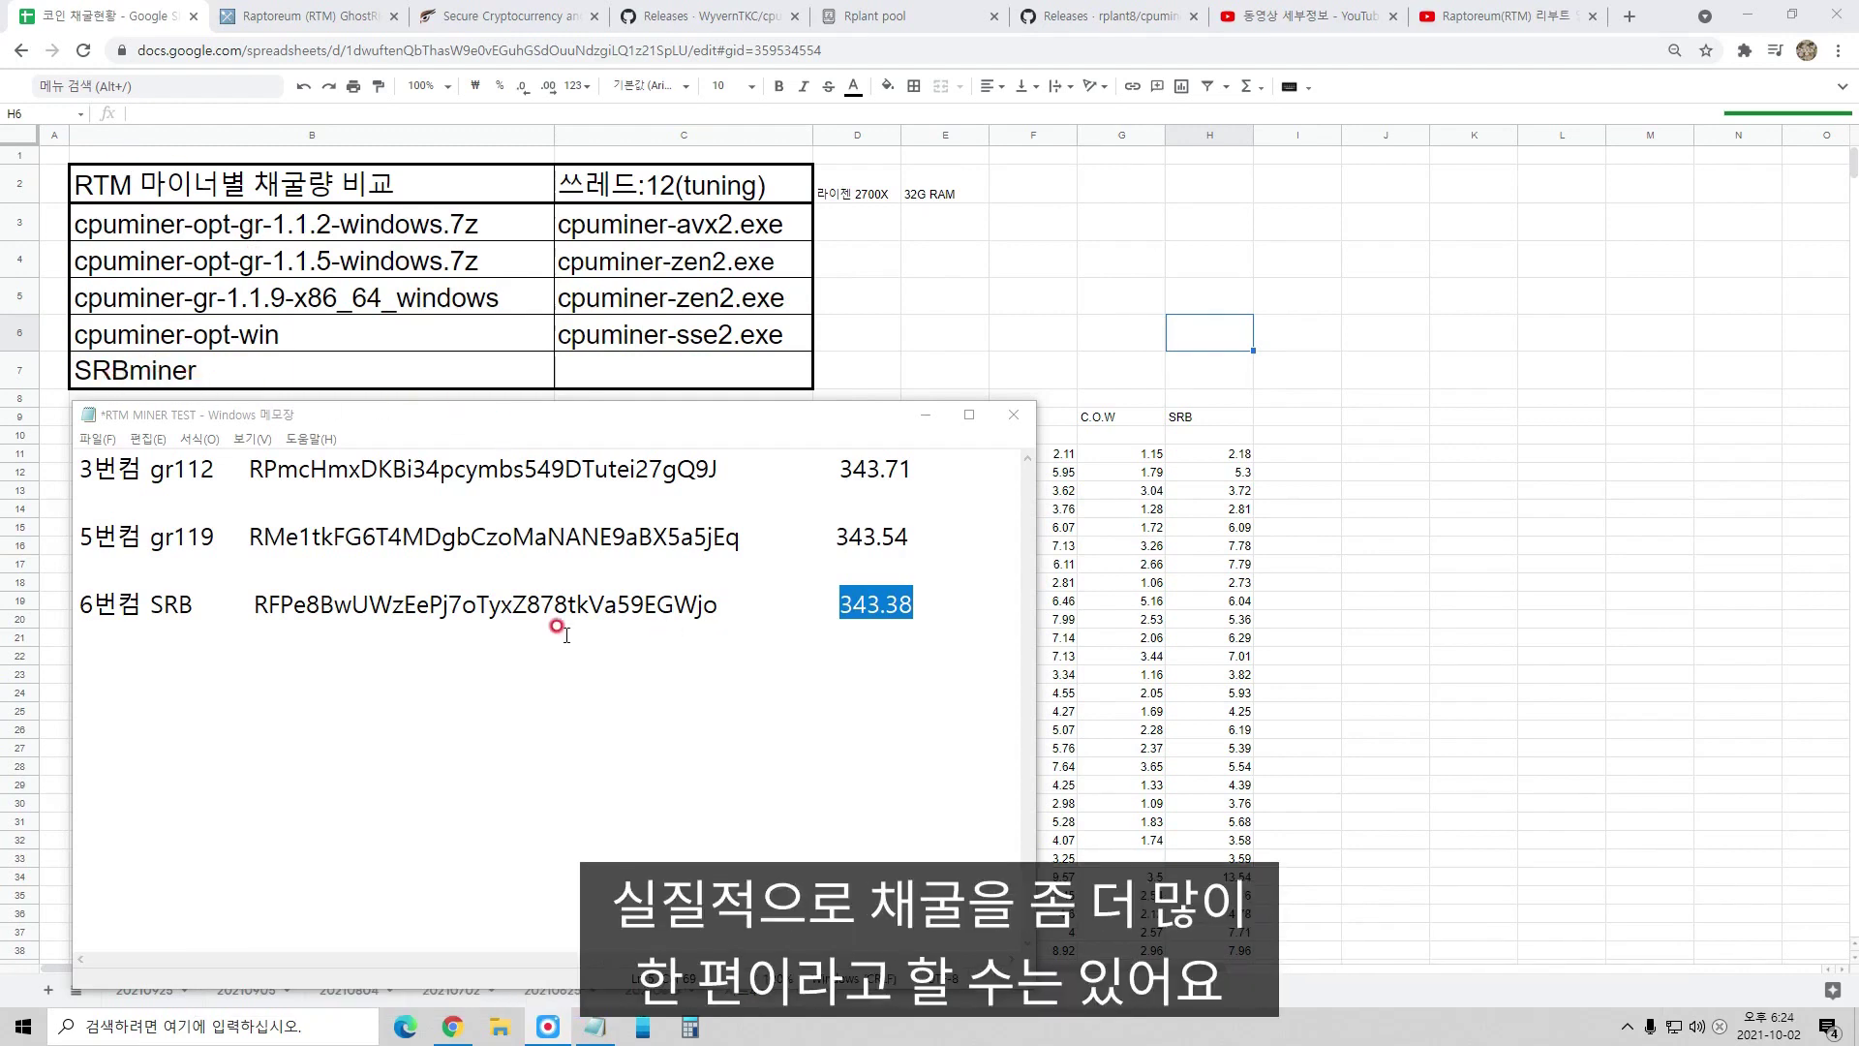
{"action": "left_click_drag", "start_coordinate": [250, 604], "coordinate": [952, 632]}
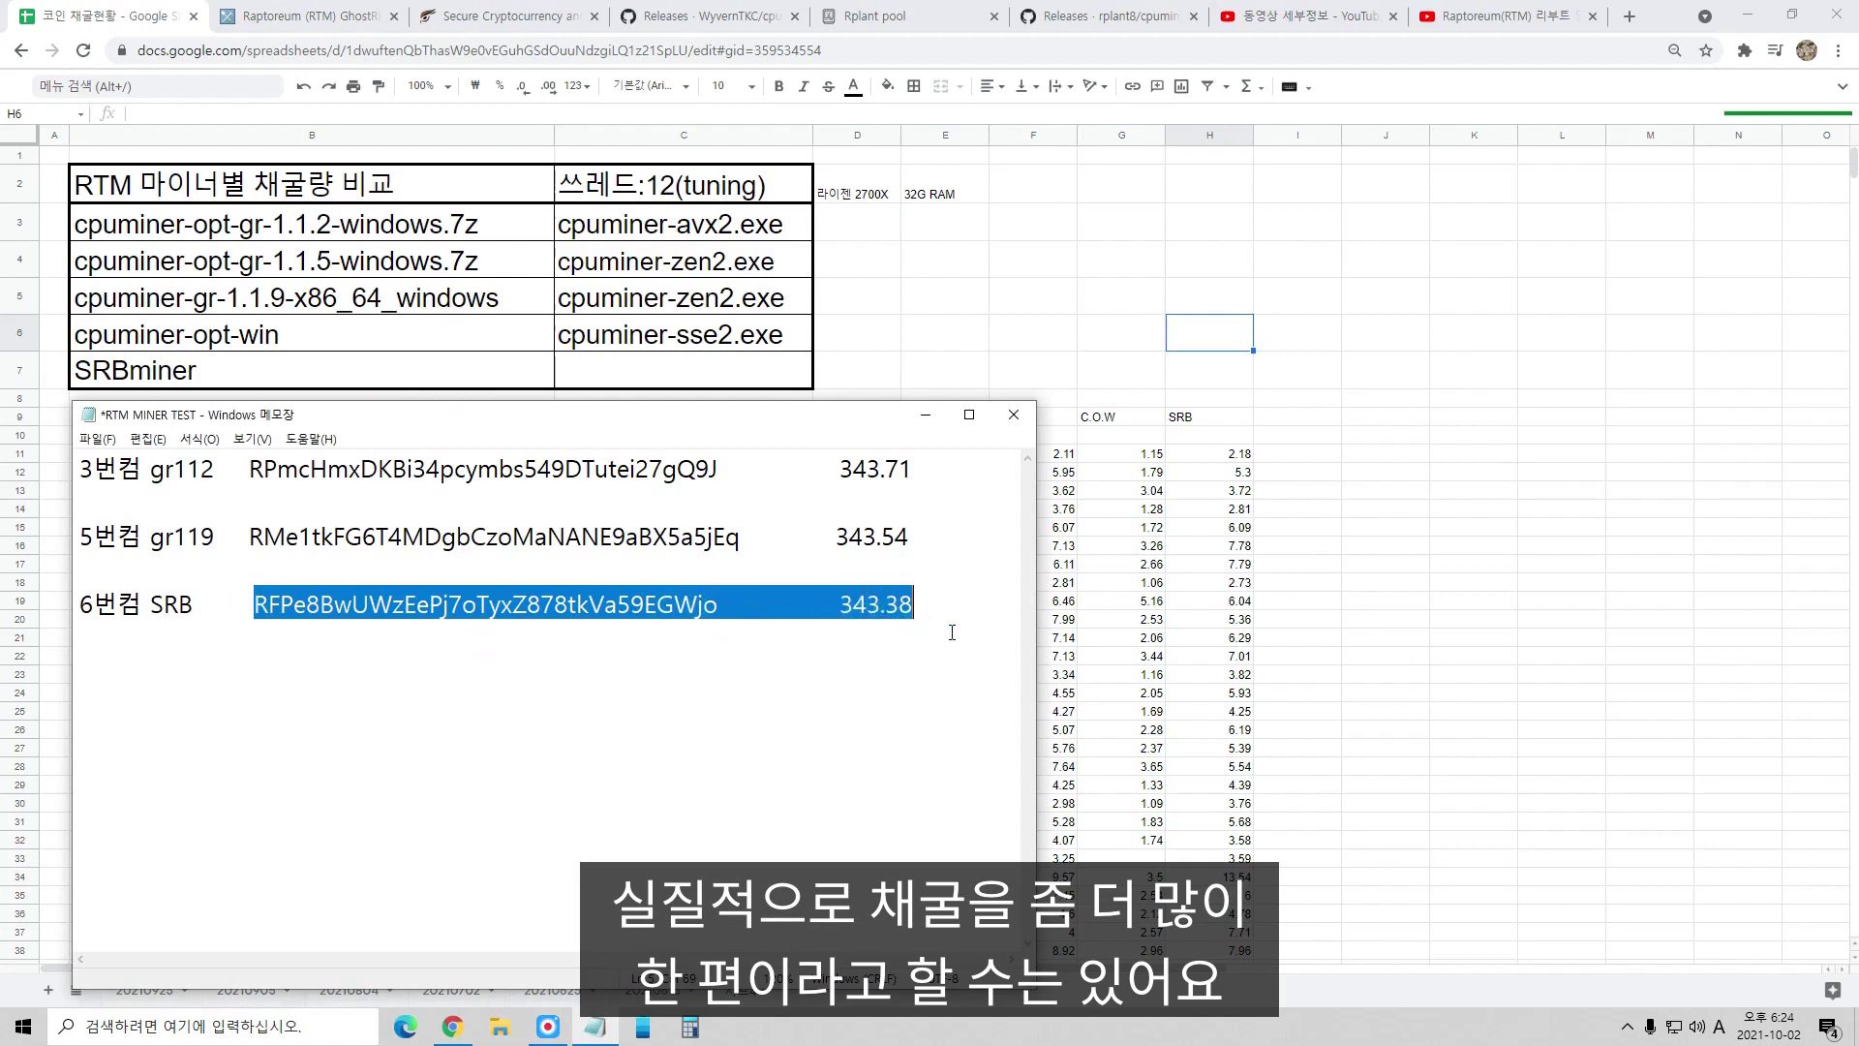
{"action": "left_click", "coordinate": [831, 602]}
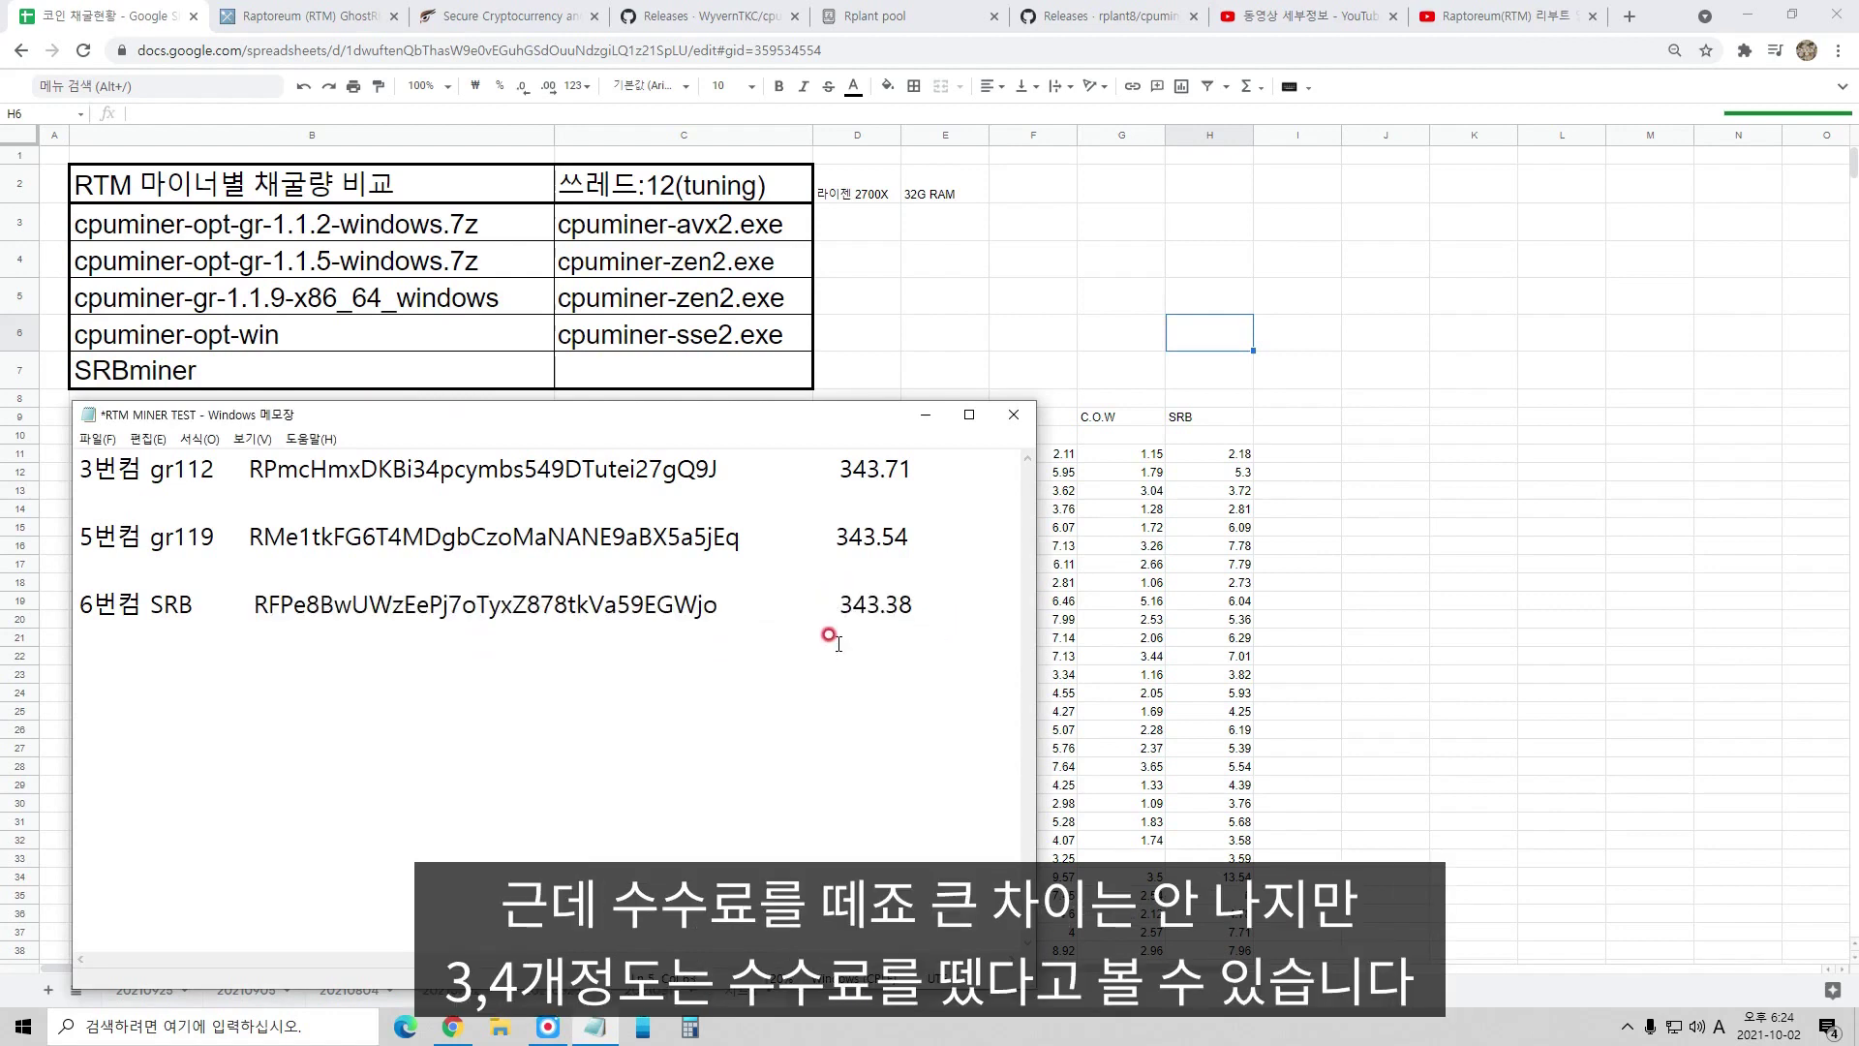
{"action": "left_click_drag", "start_coordinate": [832, 603], "coordinate": [959, 608]}
{"action": "left_click", "coordinate": [896, 672]}
{"action": "left_click_drag", "start_coordinate": [829, 602], "coordinate": [971, 629]}
{"action": "left_click", "coordinate": [922, 680]}
Select the cpuminer-opt-gr-1.1.2 entry in the comparison sheet, visit the Raptoreum website, and return to the sheet
{"action": "left_click", "coordinate": [249, 224]}
{"action": "left_click", "coordinate": [503, 15]}
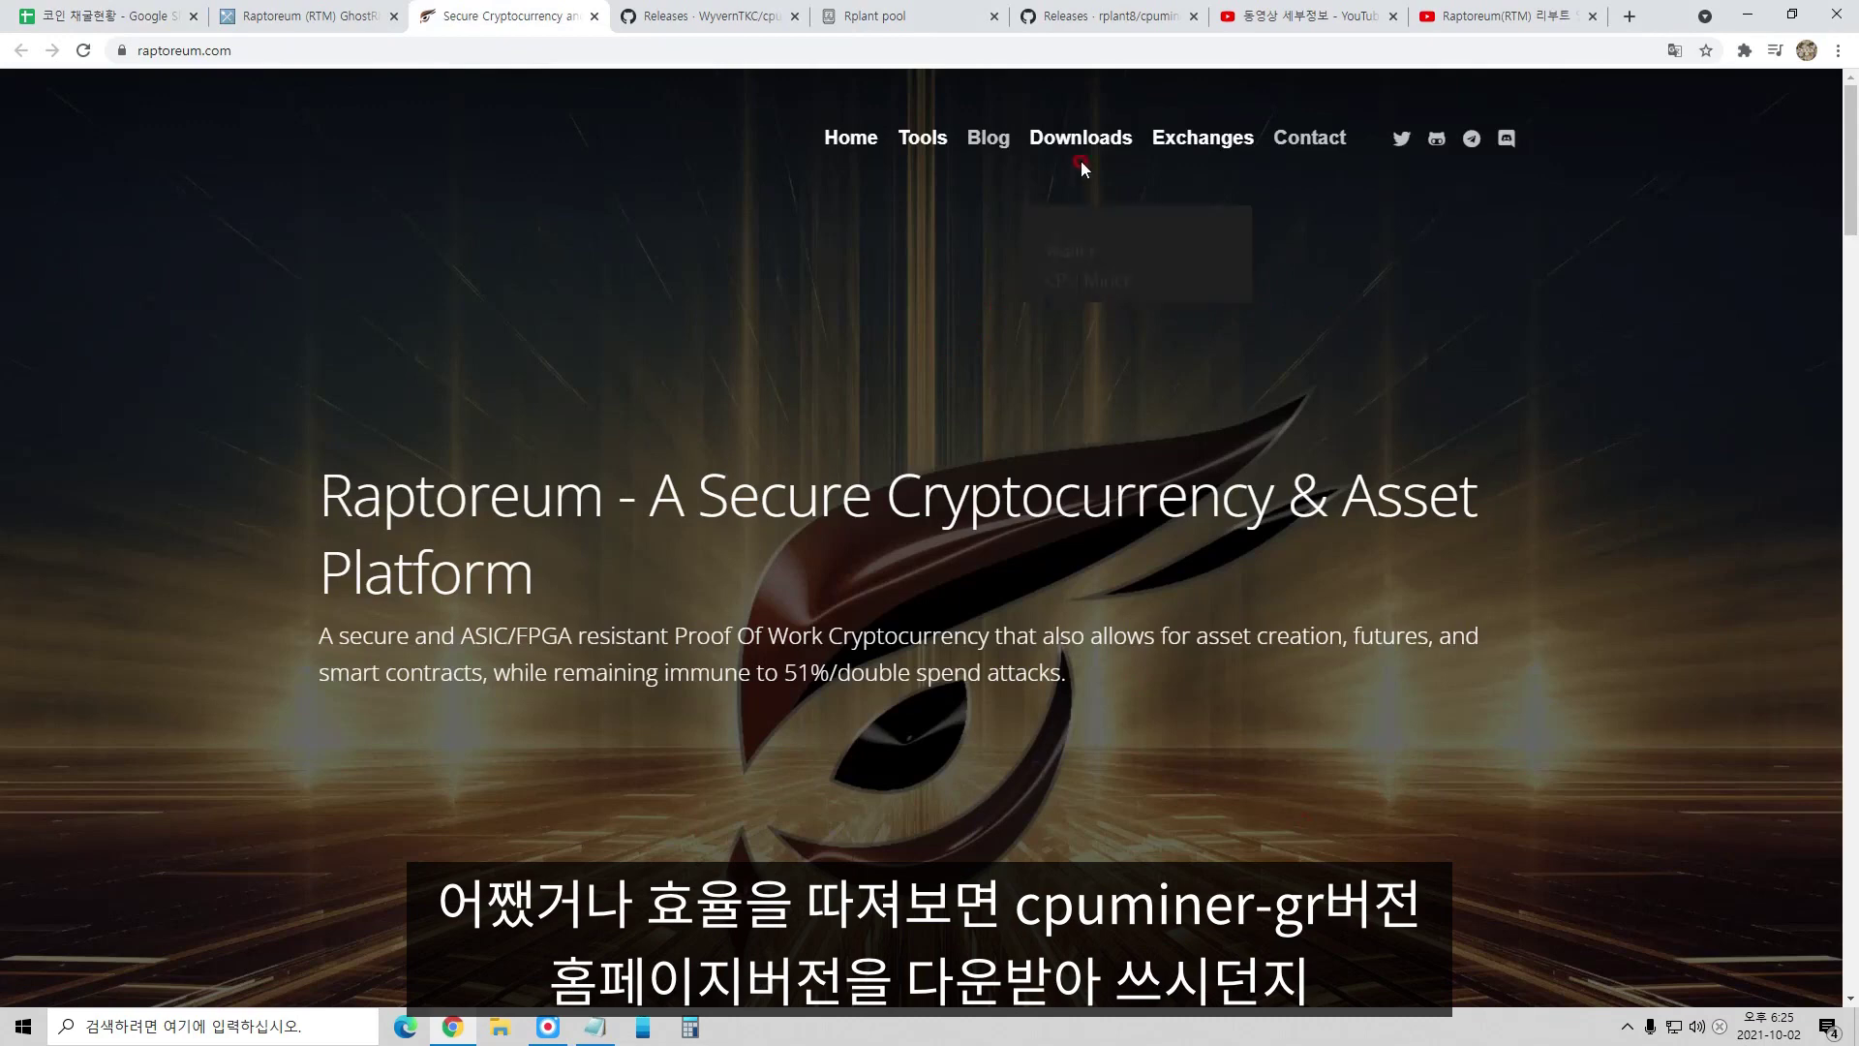
{"action": "left_click", "coordinate": [102, 16]}
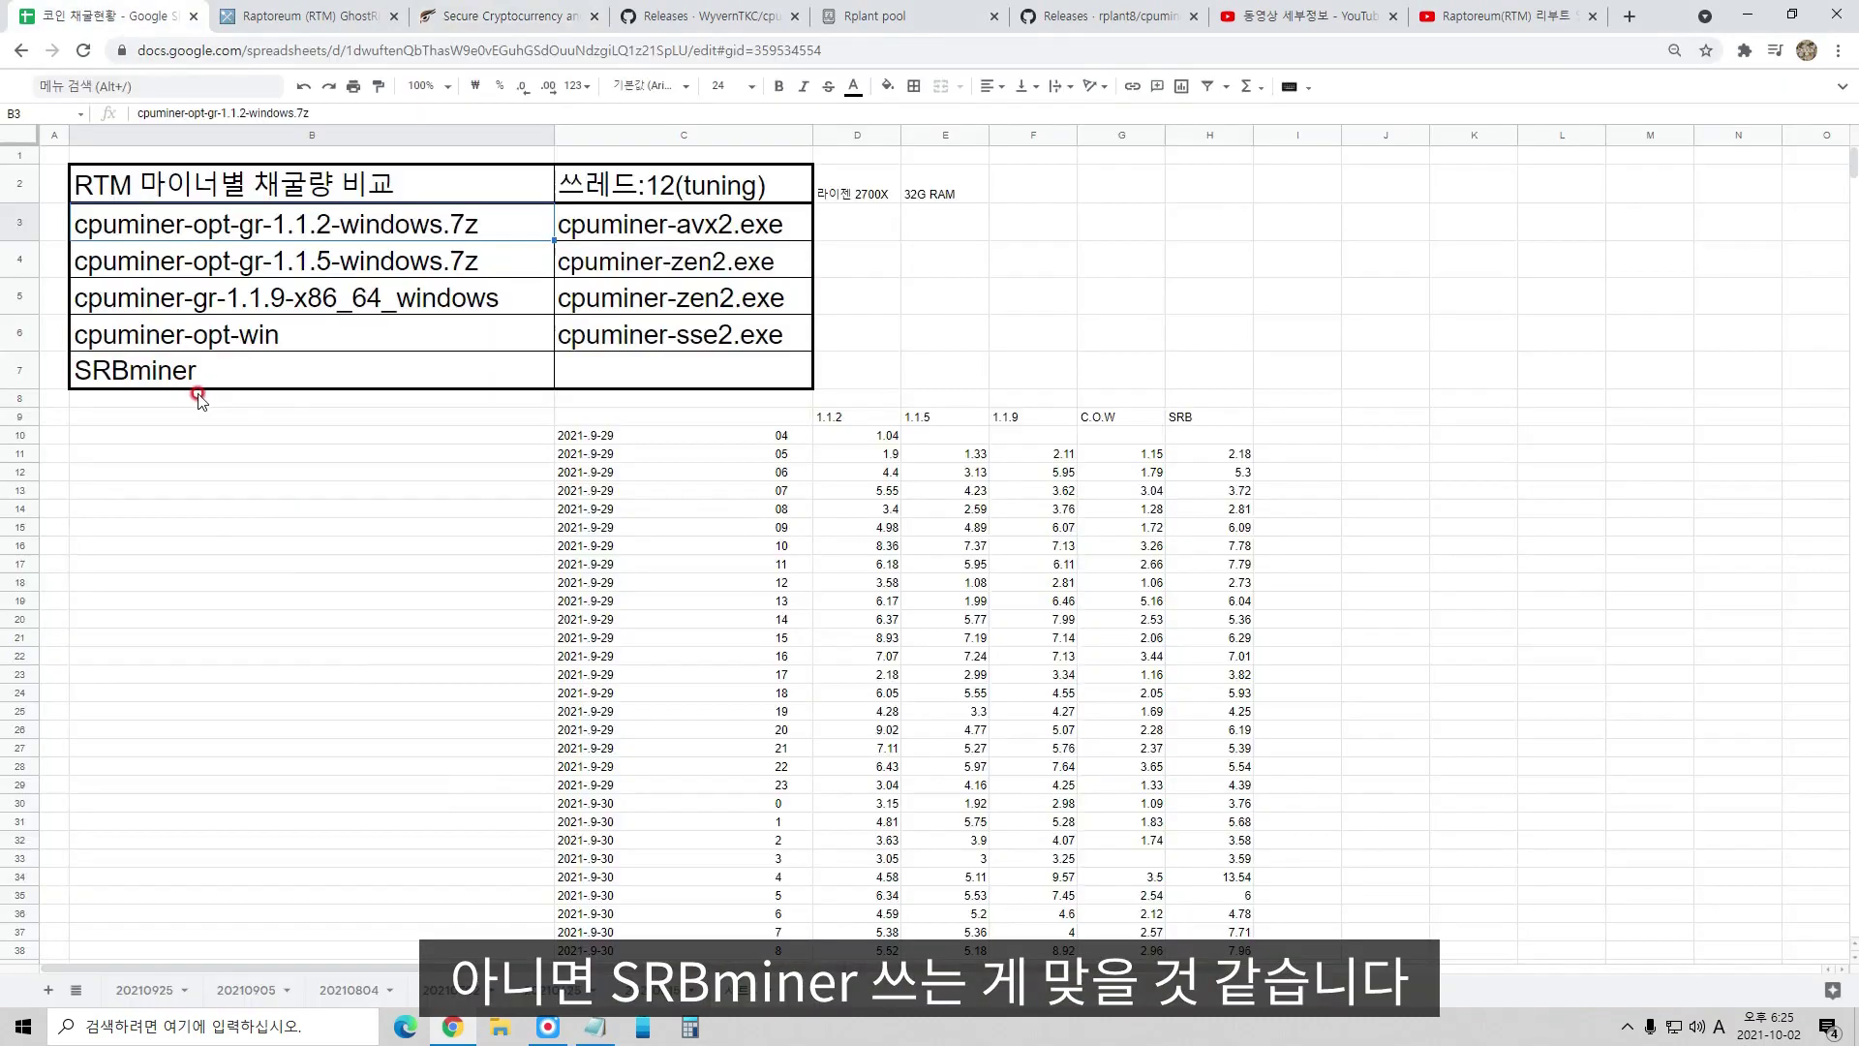
Show the Rplant pool dashboard and reposition the RTM MINER TEST notes window to compare the miner totals with the pool statistics
{"action": "key", "text": "ctrl+5"}
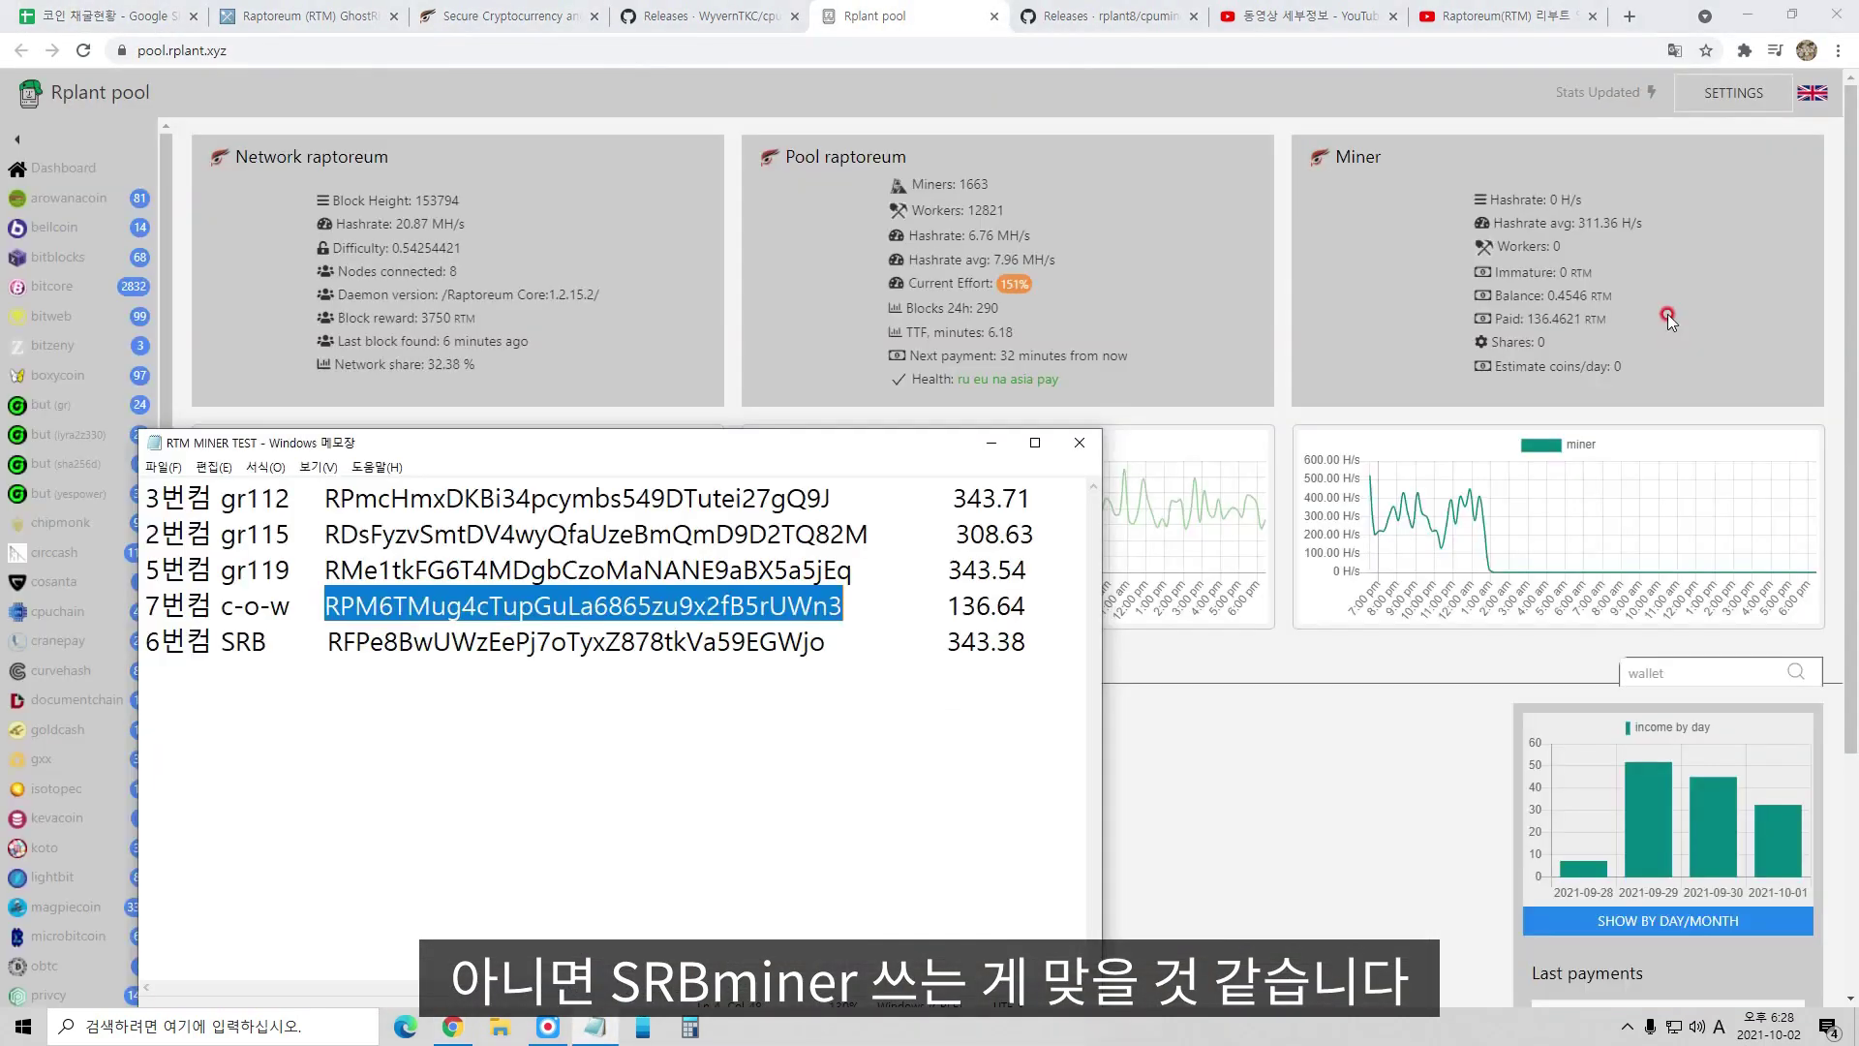
{"action": "left_click_drag", "start_coordinate": [542, 447], "coordinate": [995, 448]}
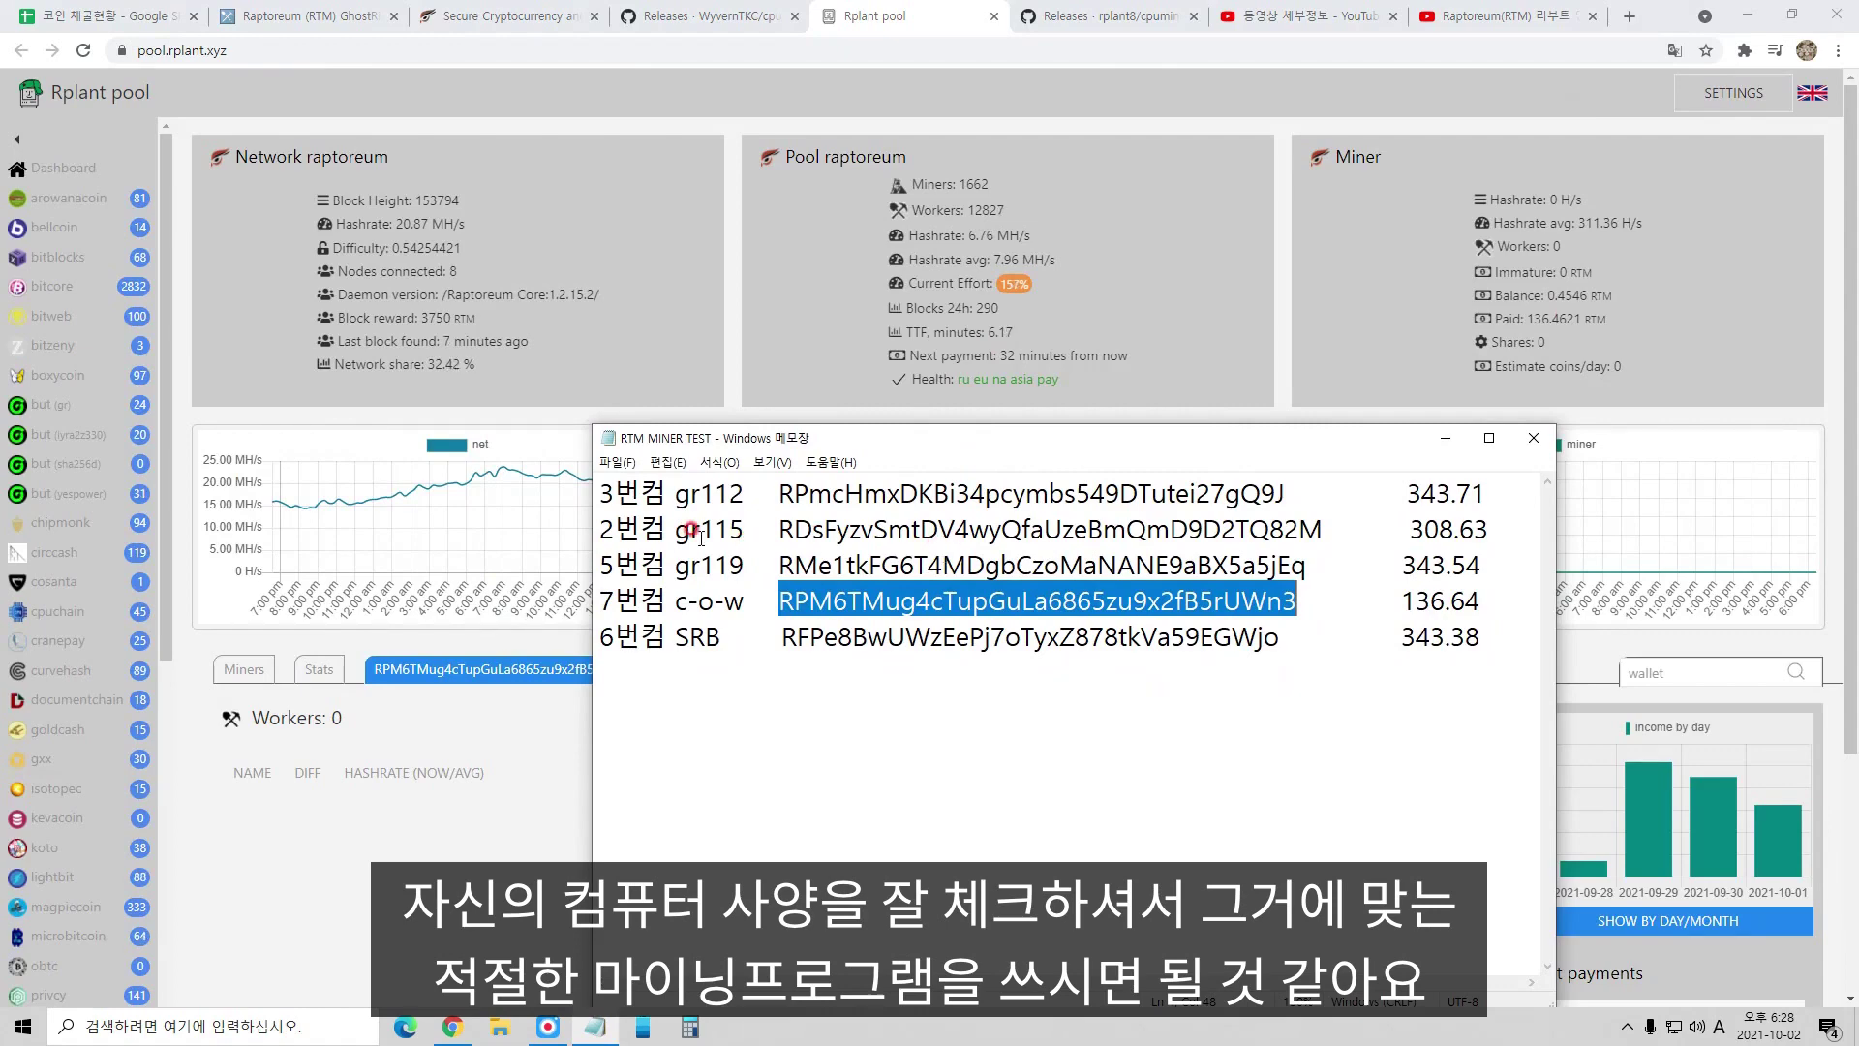
{"action": "left_click_drag", "start_coordinate": [702, 438], "coordinate": [341, 443]}
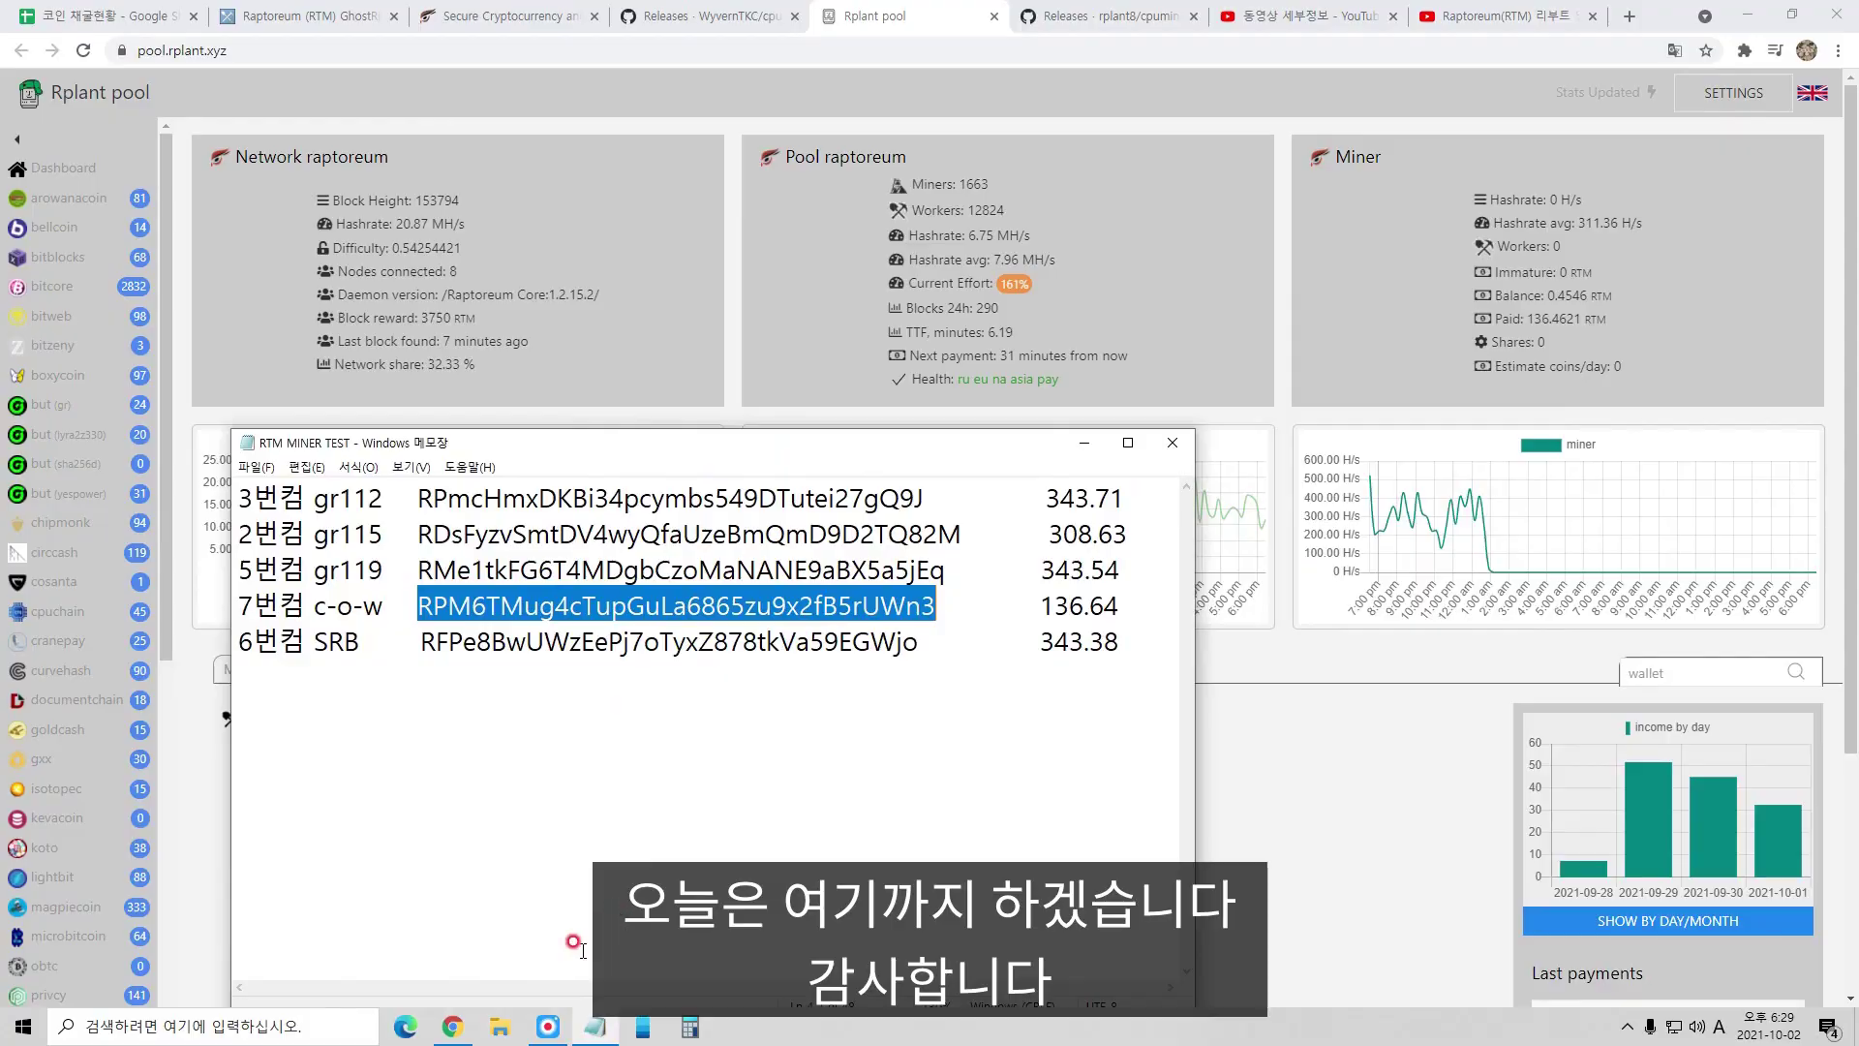